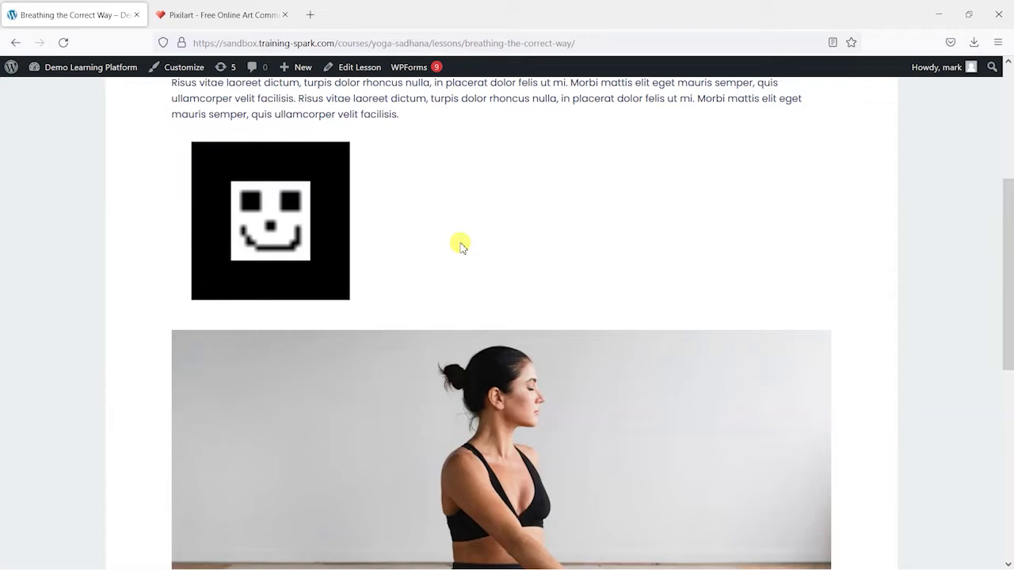
# - Scroll back up in the Breathing the Correct Way lesson to the smiley-face marker image
pyautogui.scroll(4, 475, 248)
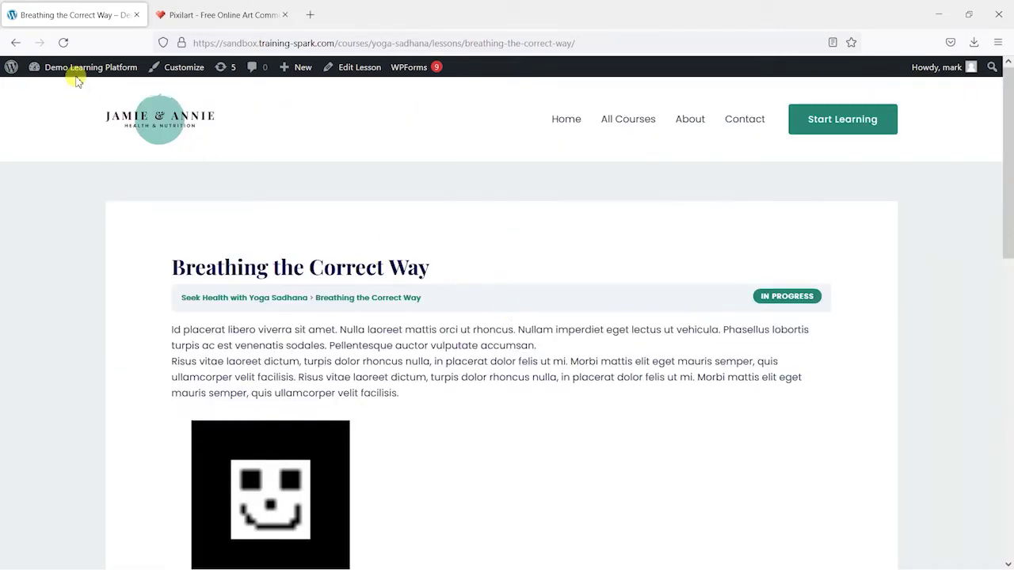
# - Go from the admin dashboard to H5P Content > Add New
pyautogui.moveTo(73, 76)
pyautogui.click(53, 90)
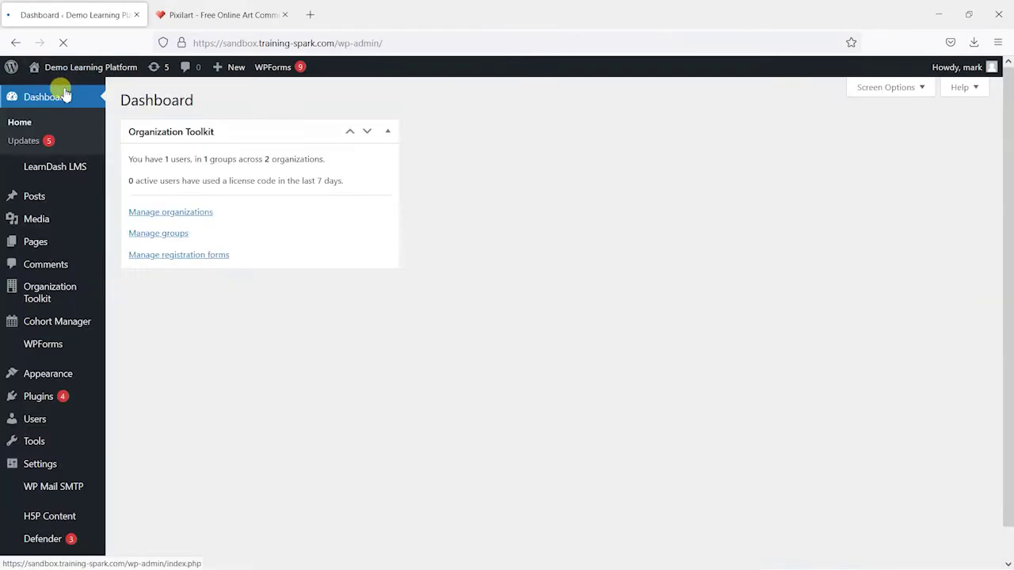
pyautogui.scroll(-1, 130, 369)
pyautogui.moveTo(45, 482)
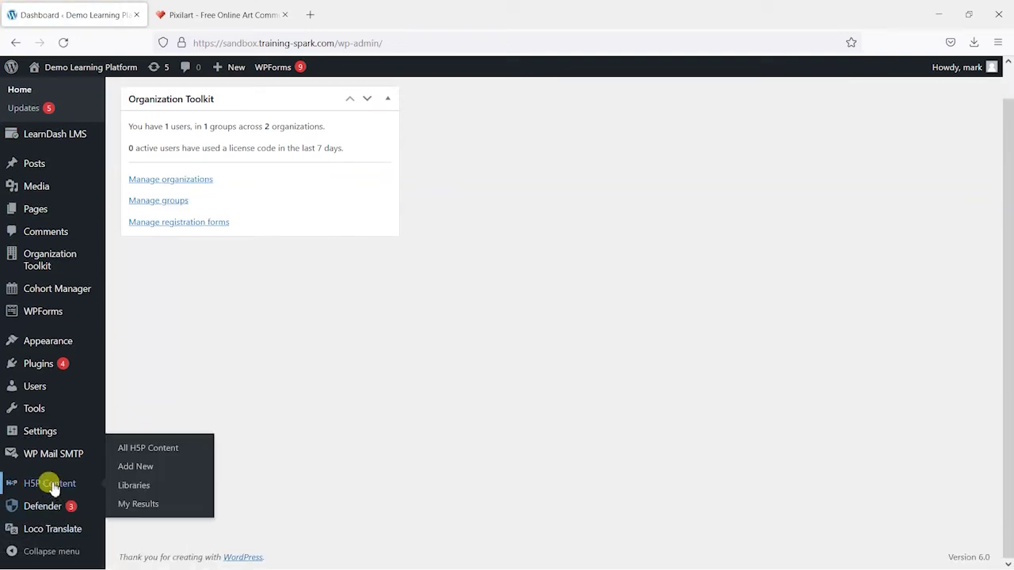
pyautogui.click(143, 474)
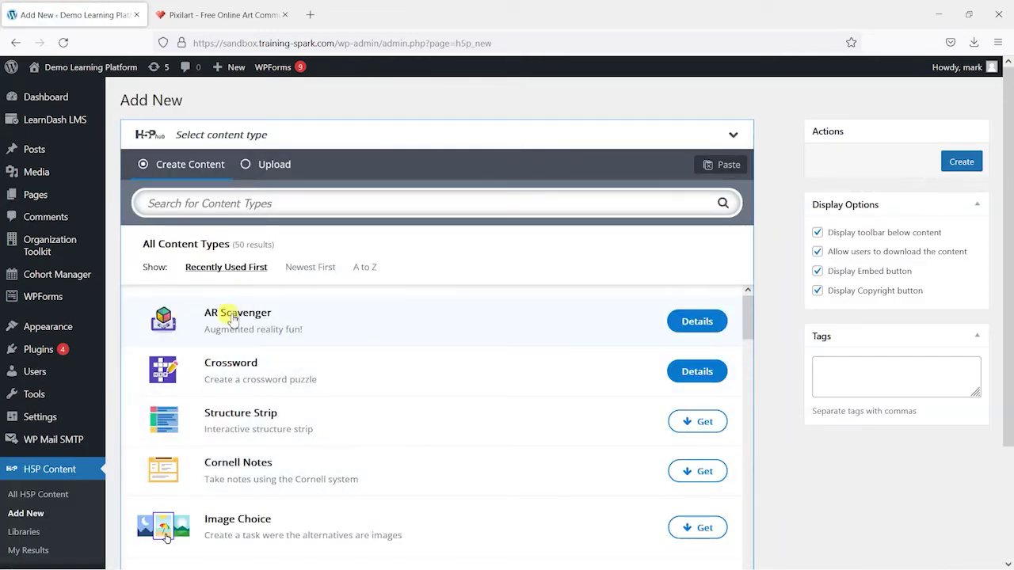
# - Search content types for 'AR Scavenger', clear the search, and check Structure Strip details
pyautogui.click(292, 205)
pyautogui.write('AR')
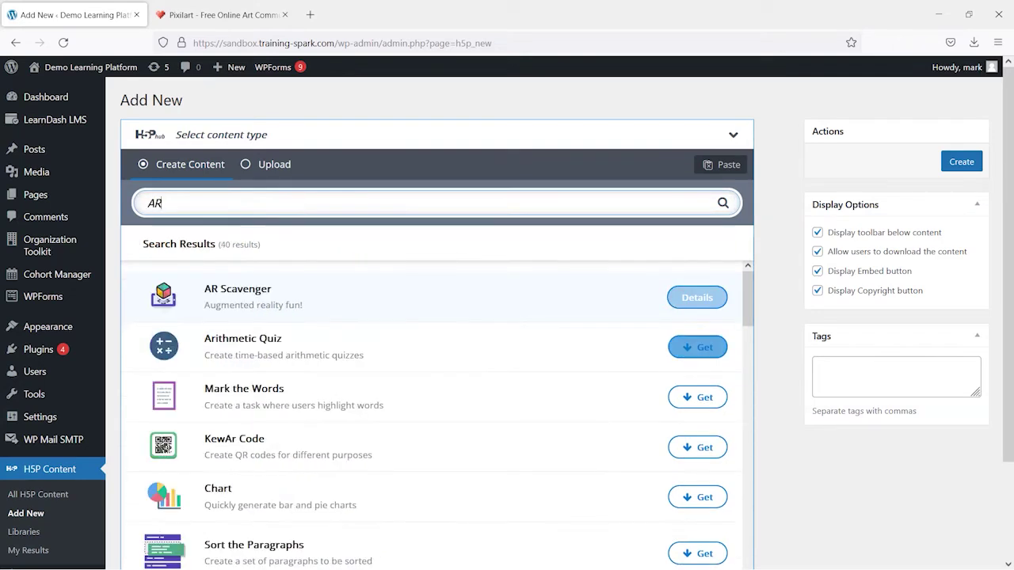
pyautogui.write(' SEa')
pyautogui.press('BackSpace')
pyautogui.press('BackSpace')
pyautogui.write('cav')
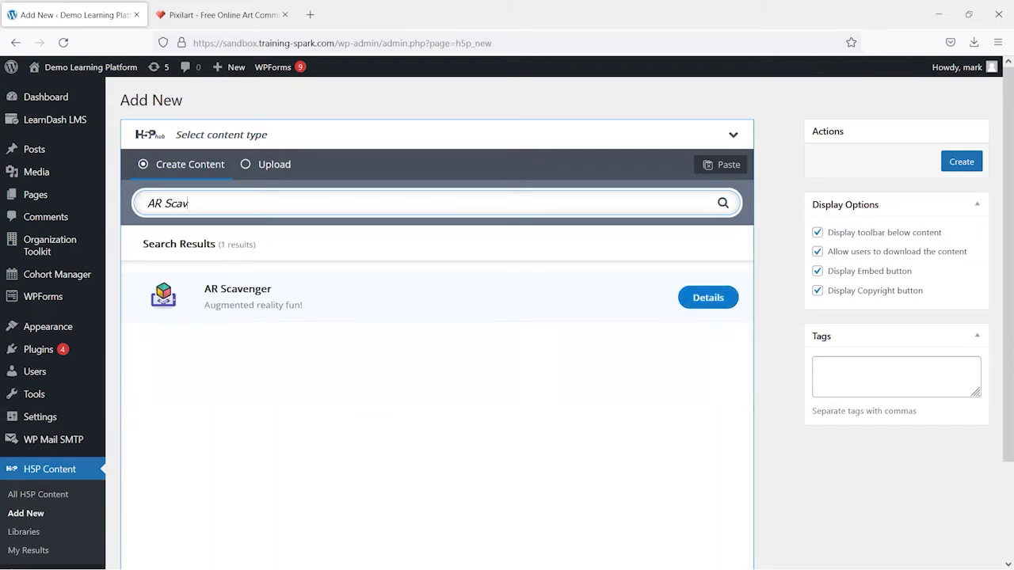
pyautogui.write('enger')
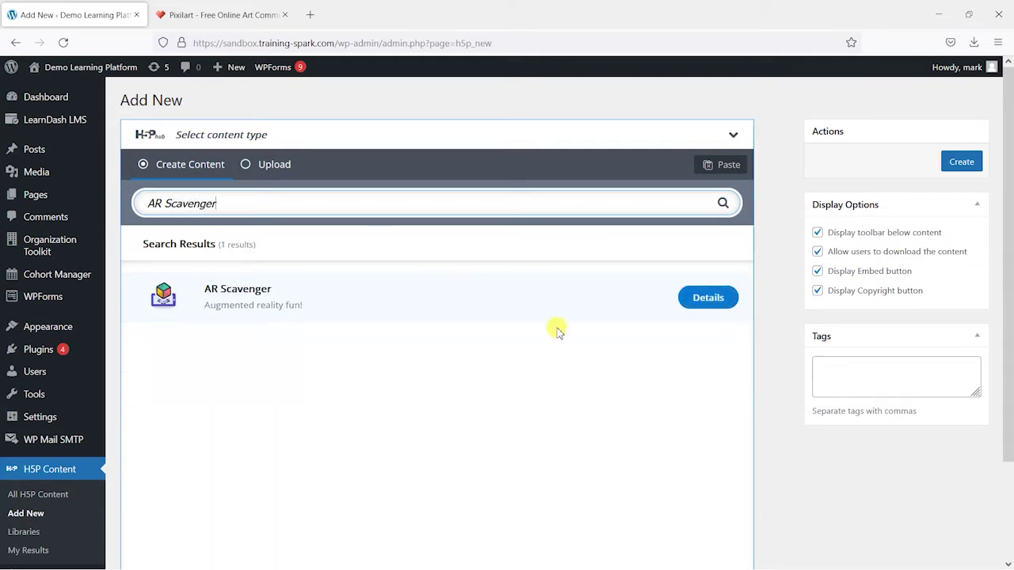
pyautogui.press('BackSpace')
pyautogui.press('BackSpace')
pyautogui.press('BackSpace')
pyautogui.press('BackSpace')
pyautogui.press('BackSpace')
pyautogui.press('BackSpace')
pyautogui.press('BackSpace')
pyautogui.press('BackSpace')
pyautogui.press('BackSpace')
pyautogui.press('BackSpace')
pyautogui.press('BackSpace')
pyautogui.press('BackSpace')
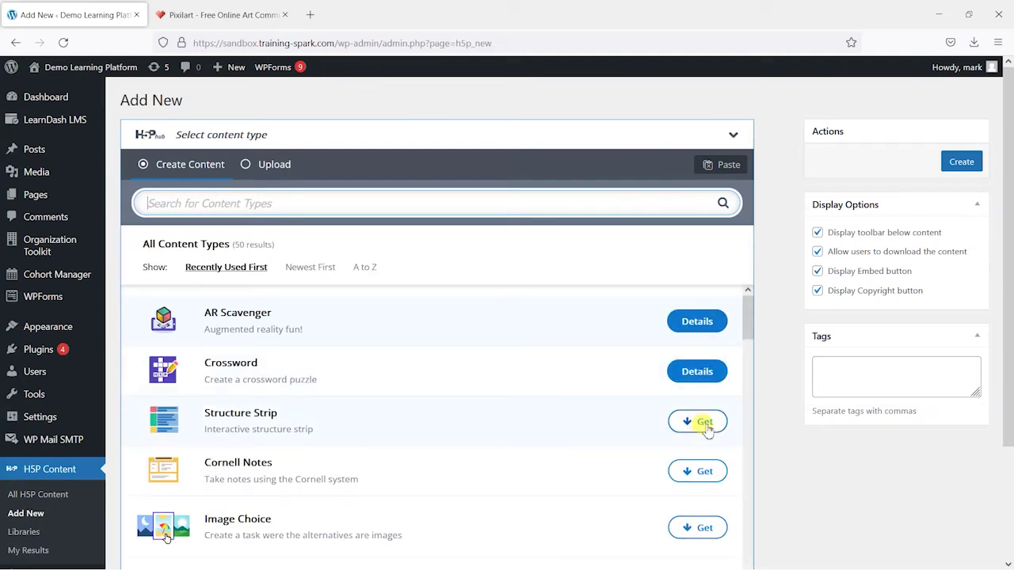
pyautogui.scroll(-2, 668, 425)
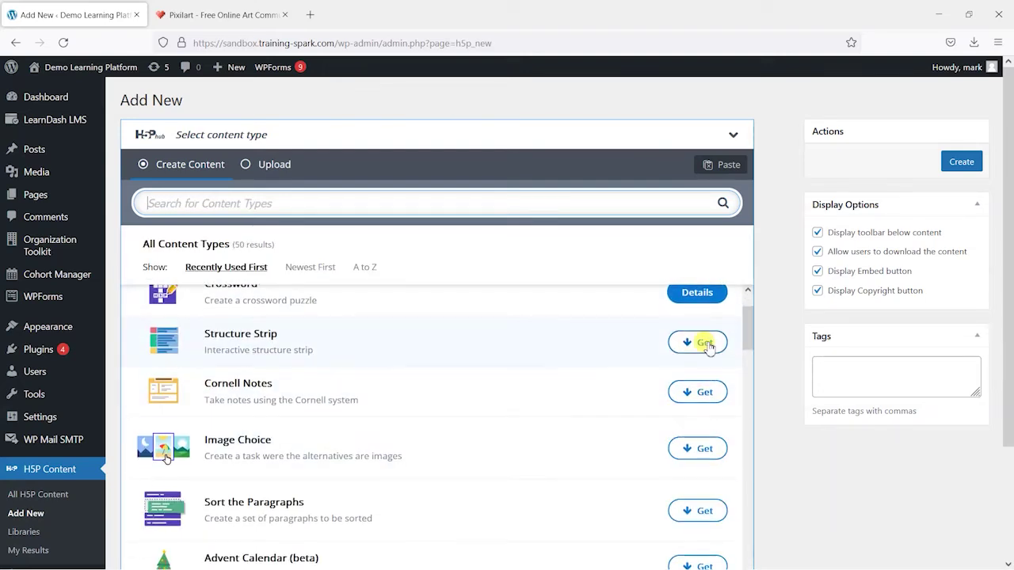
pyautogui.click(705, 343)
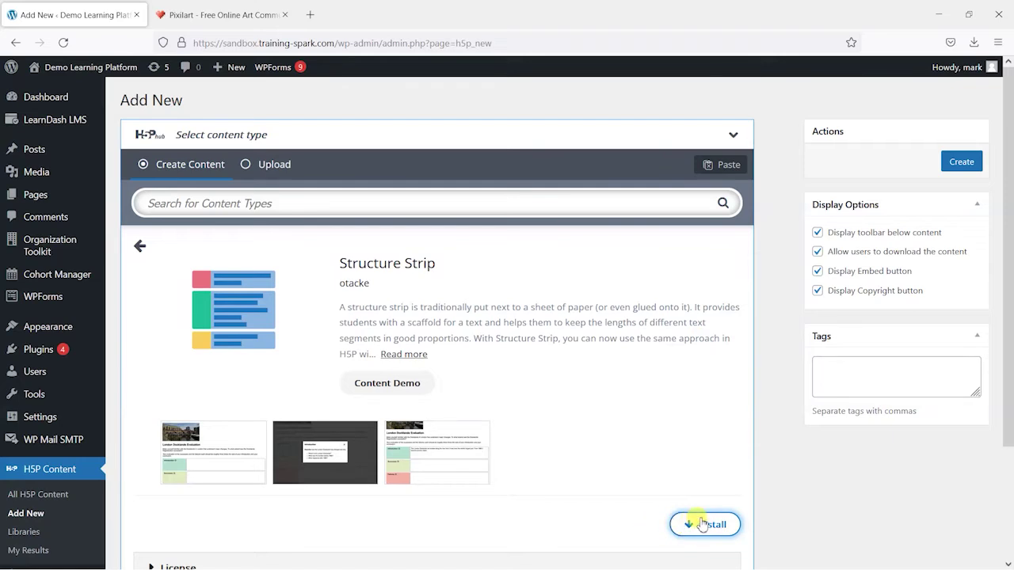
pyautogui.click(141, 248)
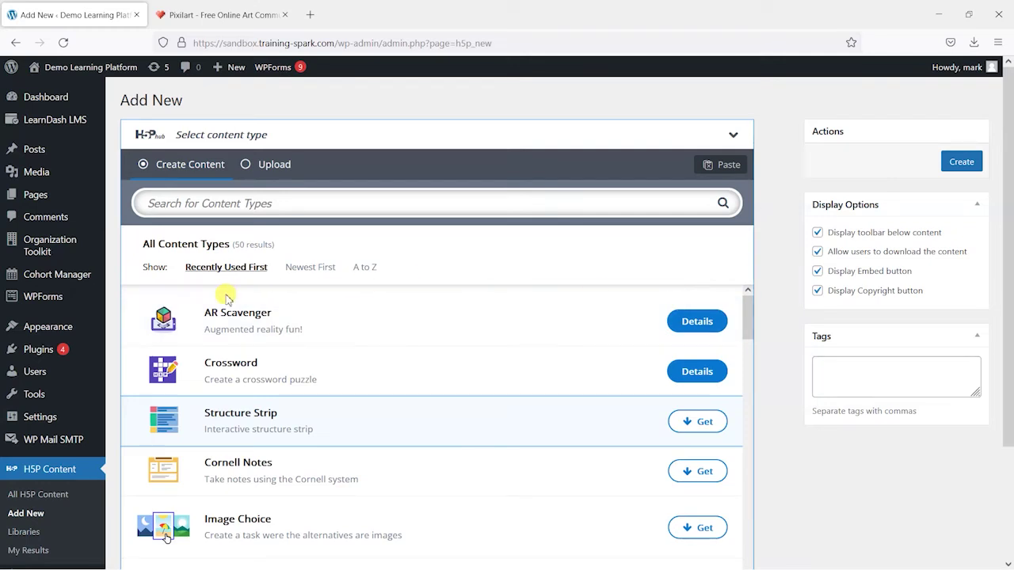
# - Create an AR Scavenger item with 'Display toolbar below content' unchecked, scrolling to Markers
pyautogui.click(703, 322)
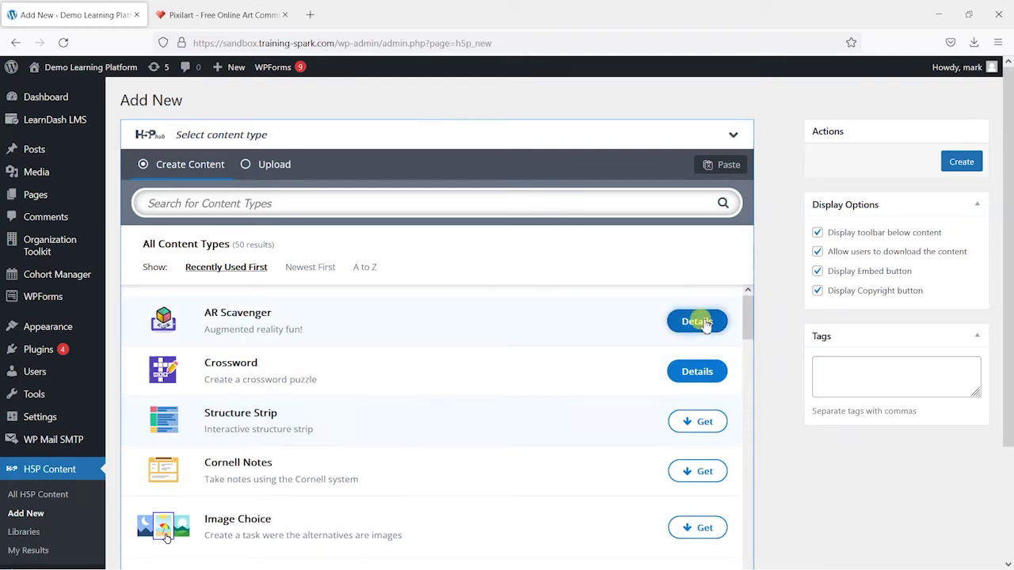
pyautogui.click(818, 232)
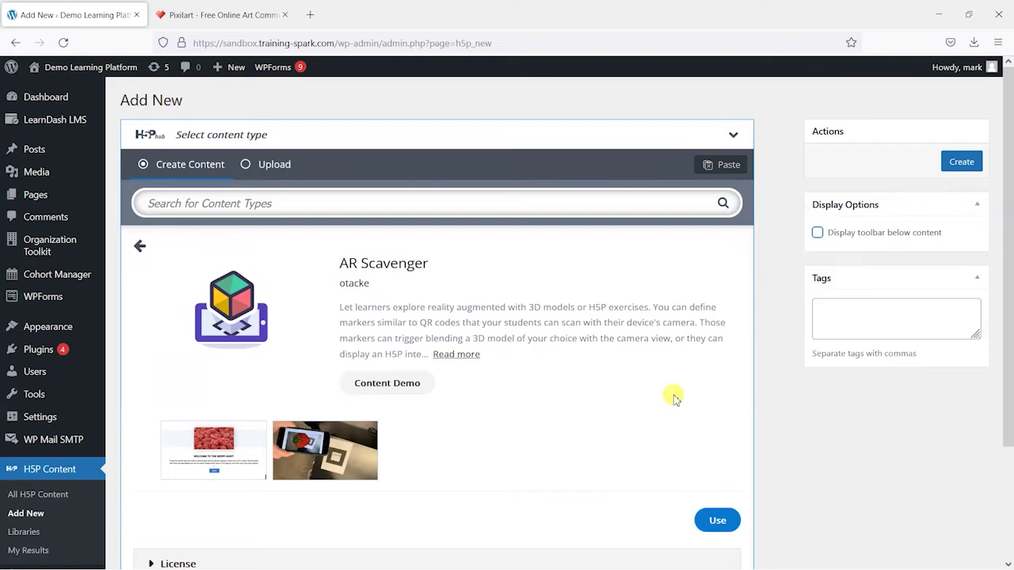
pyautogui.scroll(-2, 689, 428)
pyautogui.click(721, 450)
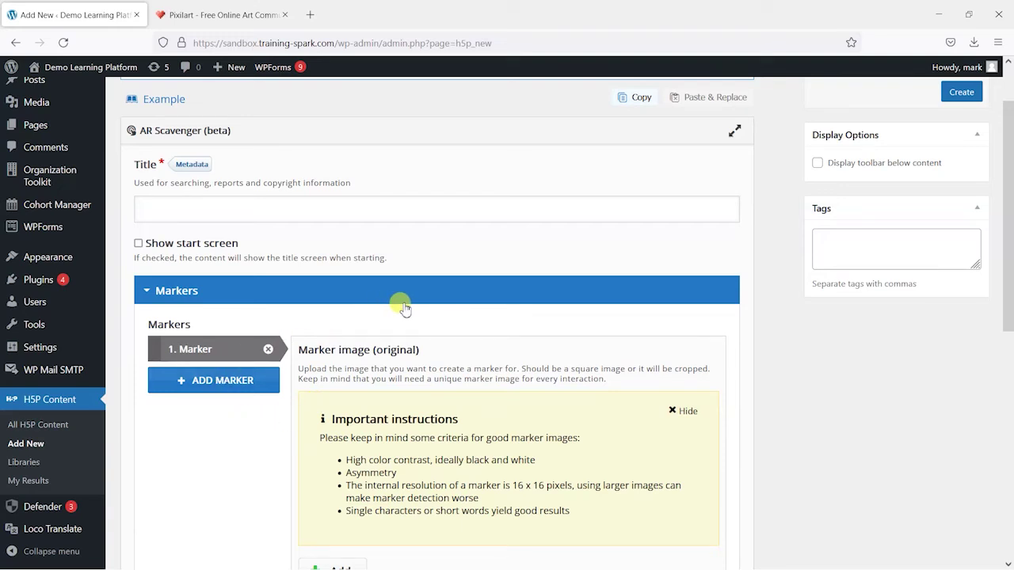
pyautogui.scroll(-1, 452, 325)
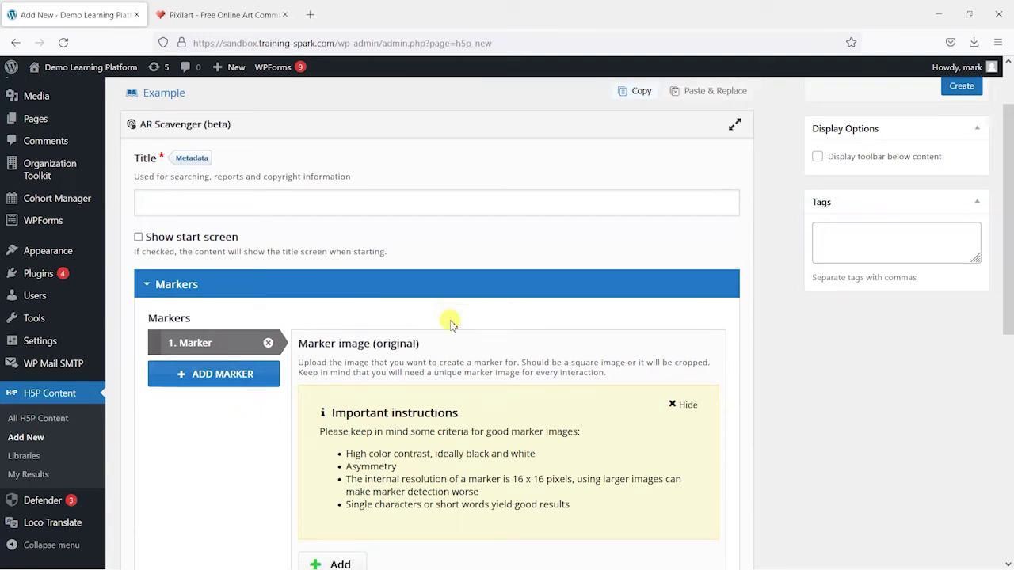
pyautogui.scroll(-3, 451, 323)
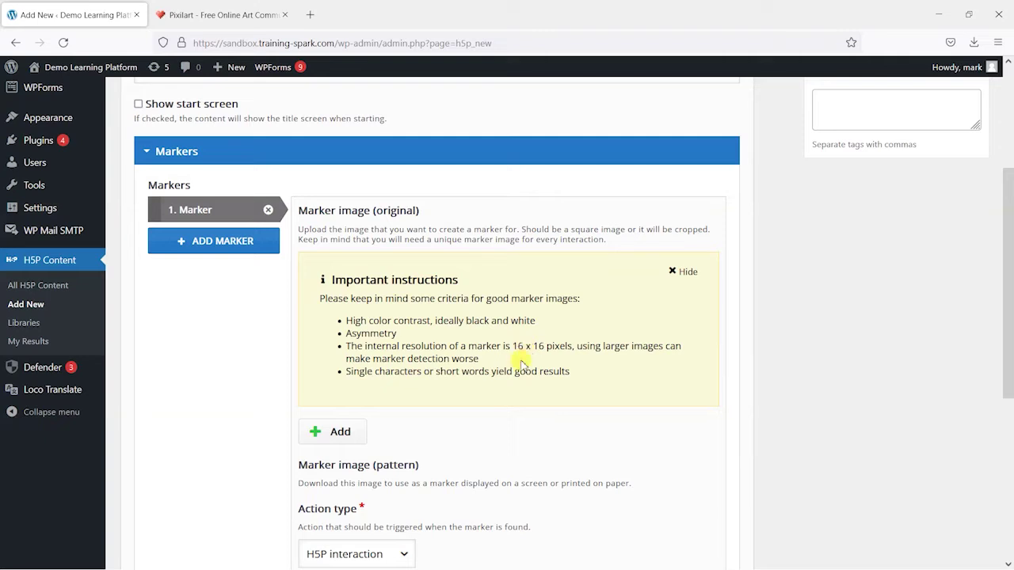
pyautogui.click(218, 13)
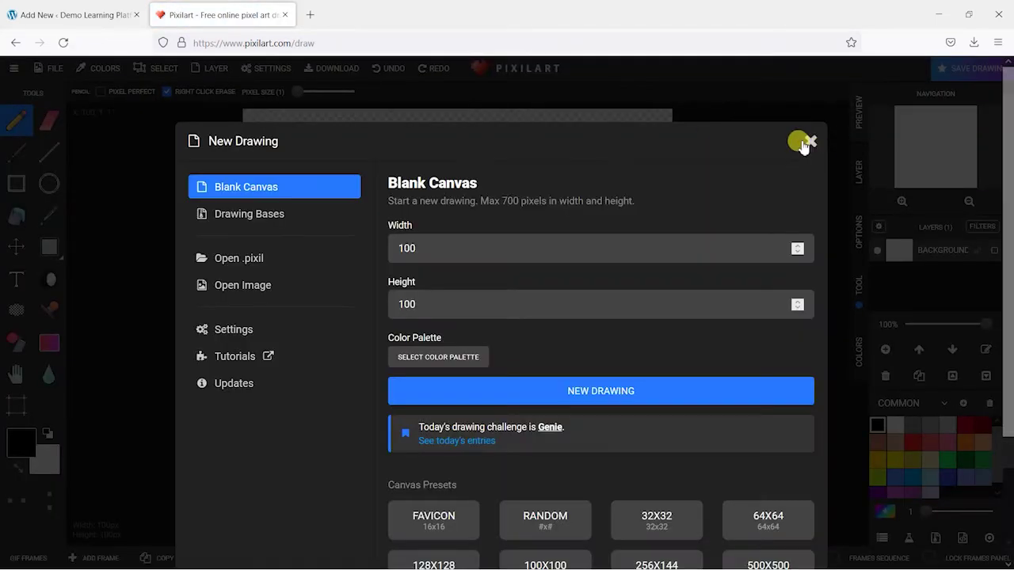
# - Set the New Drawing width and height to 16 and create the blank canvas
pyautogui.doubleClick(408, 248)
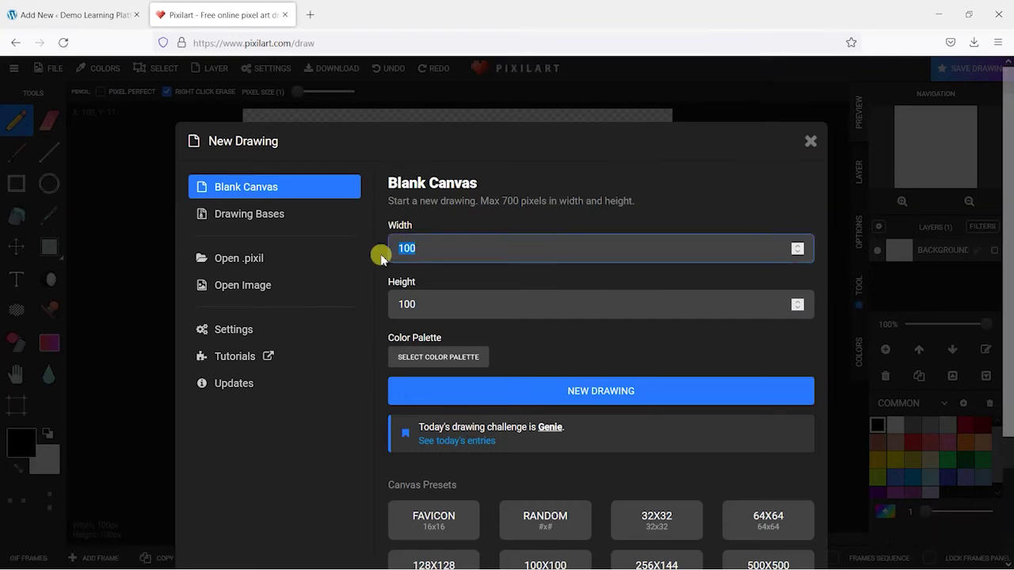
pyautogui.write('16')
pyautogui.doubleClick(412, 298)
pyautogui.write('16')
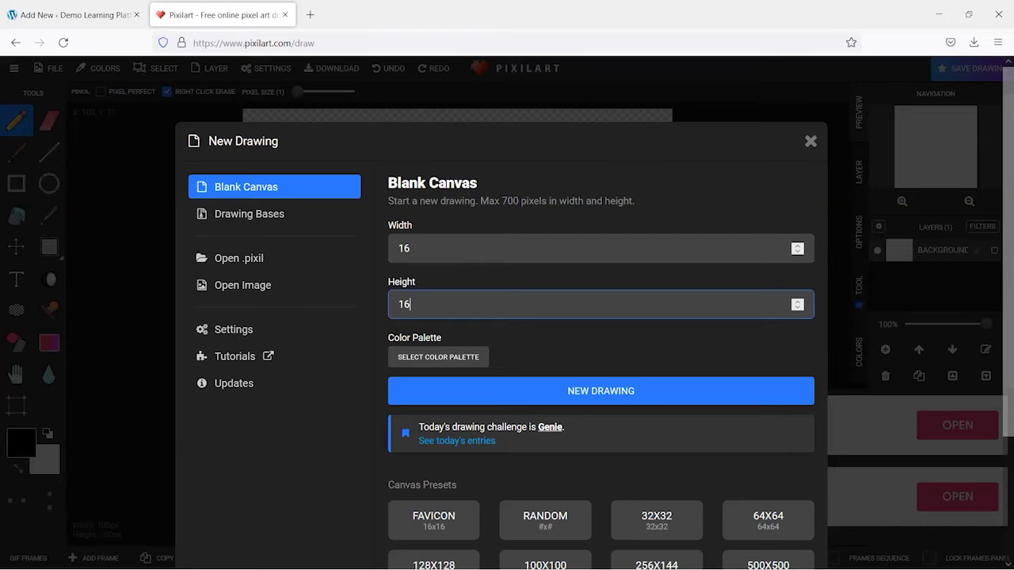
pyautogui.click(618, 391)
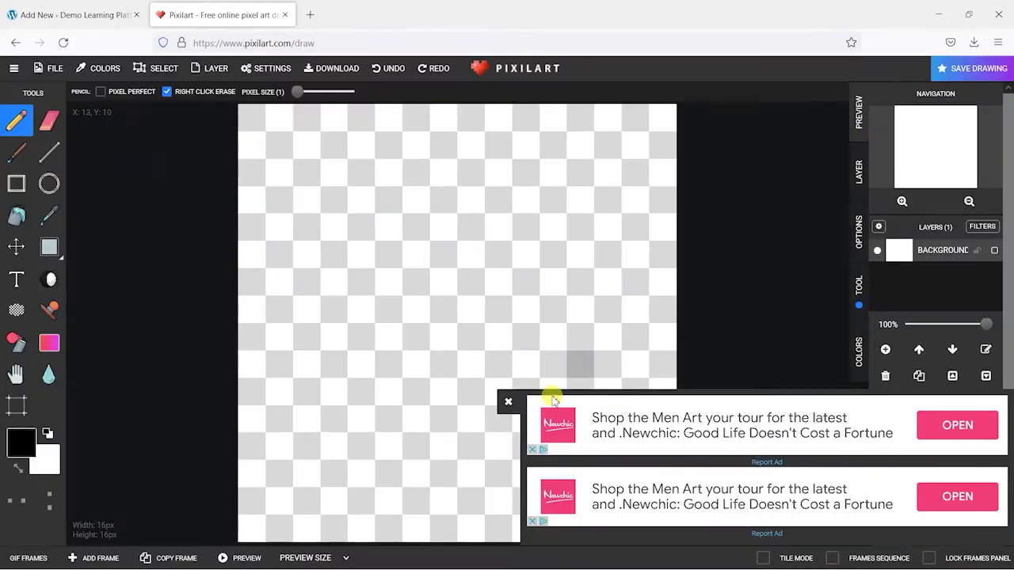
# - Paint the whole 16×16 canvas white using a 14-pixel brush
pyautogui.click(508, 401)
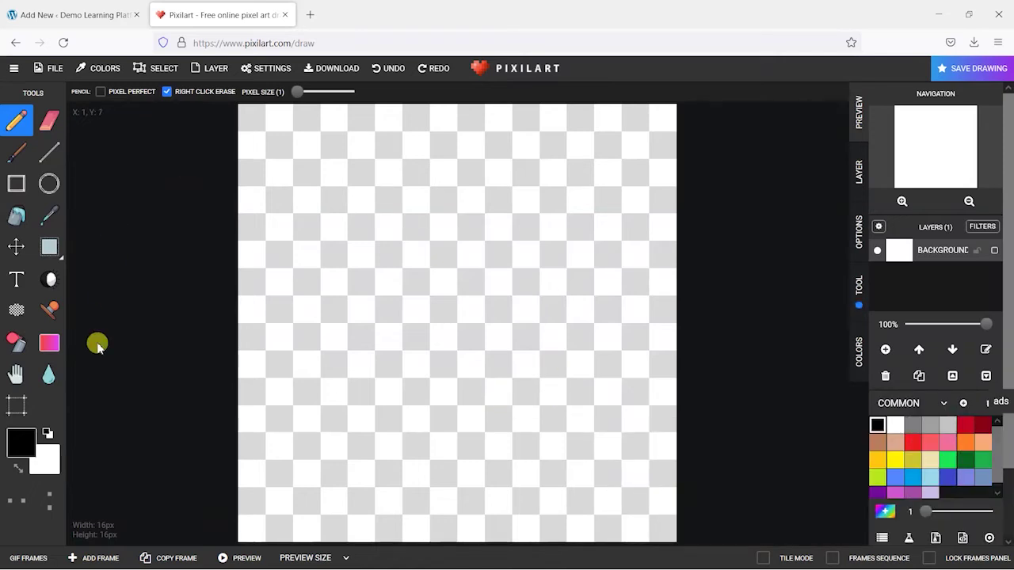
pyautogui.click(21, 442)
pyautogui.click(16, 326)
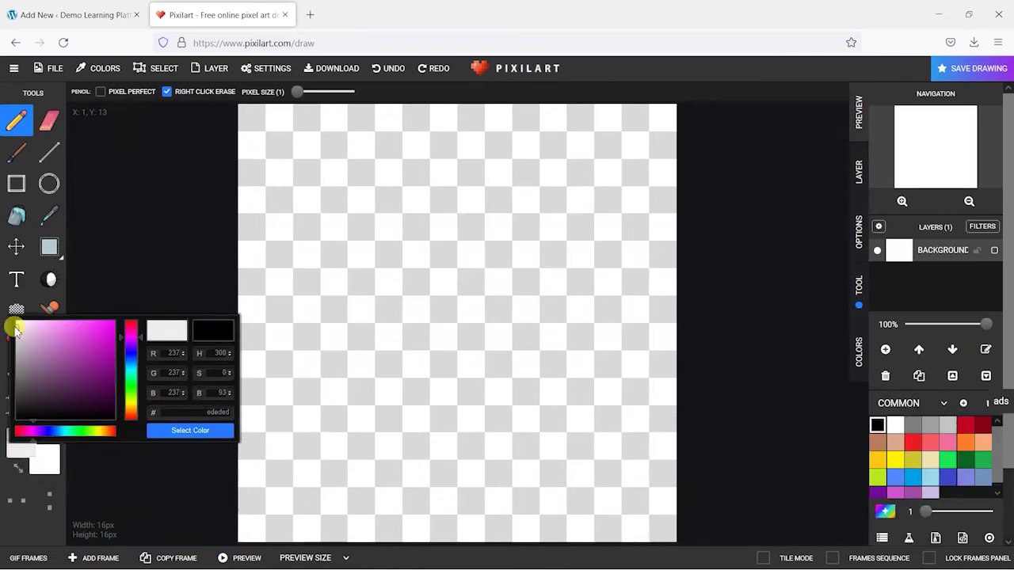
pyautogui.moveTo(16, 326); pyautogui.dragTo(13, 314)
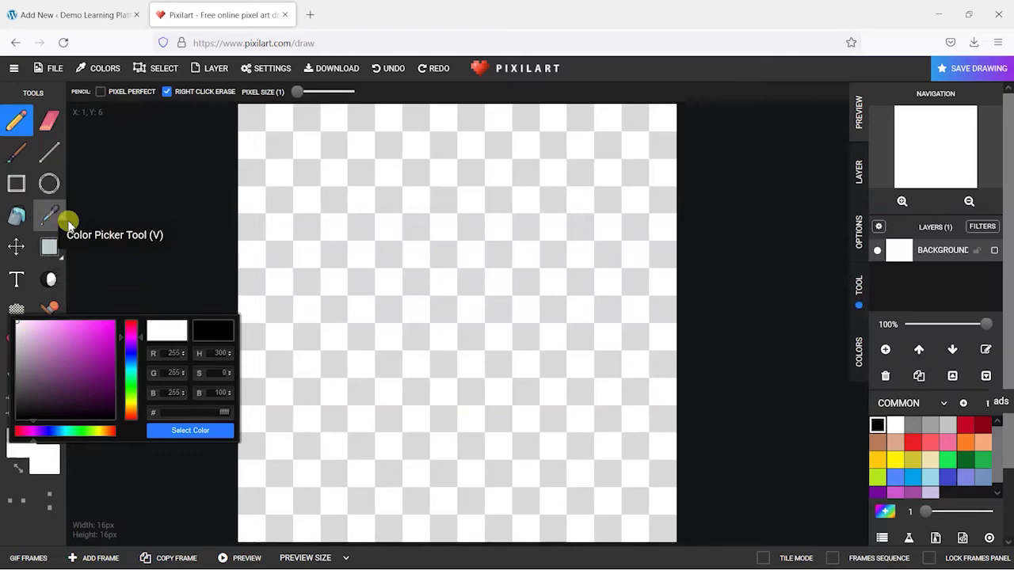
pyautogui.click(158, 432)
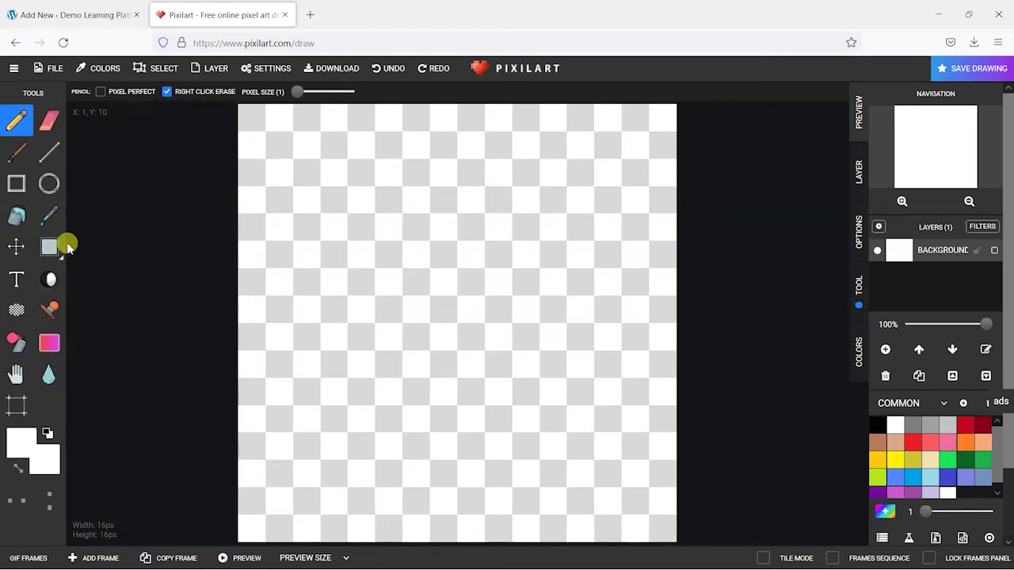
pyautogui.moveTo(297, 92); pyautogui.dragTo(330, 92)
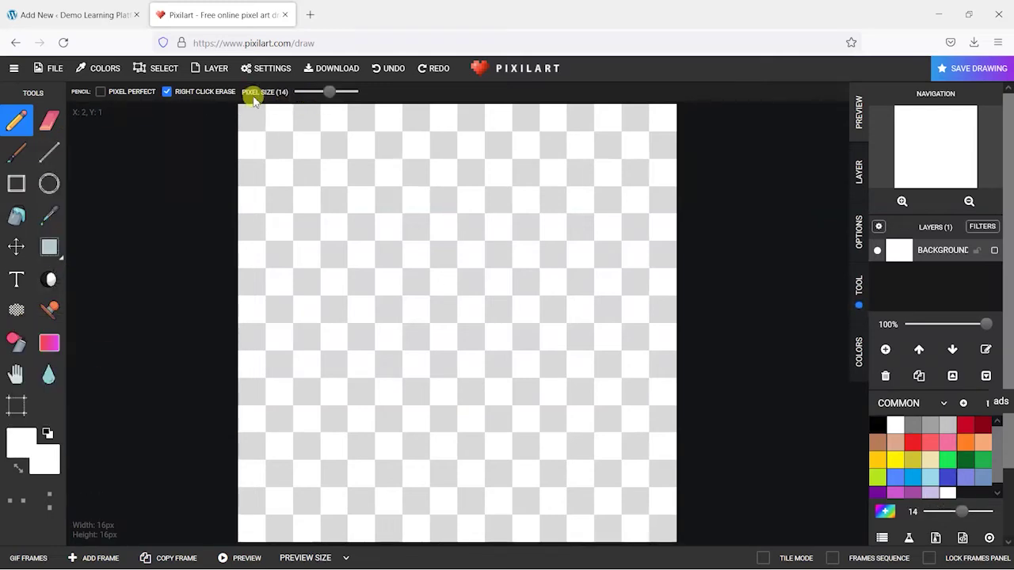
pyautogui.moveTo(283, 163)
pyautogui.mouseDown()
pyautogui.moveTo(356, 317)
pyautogui.moveTo(502, 435)
pyautogui.mouseUp()
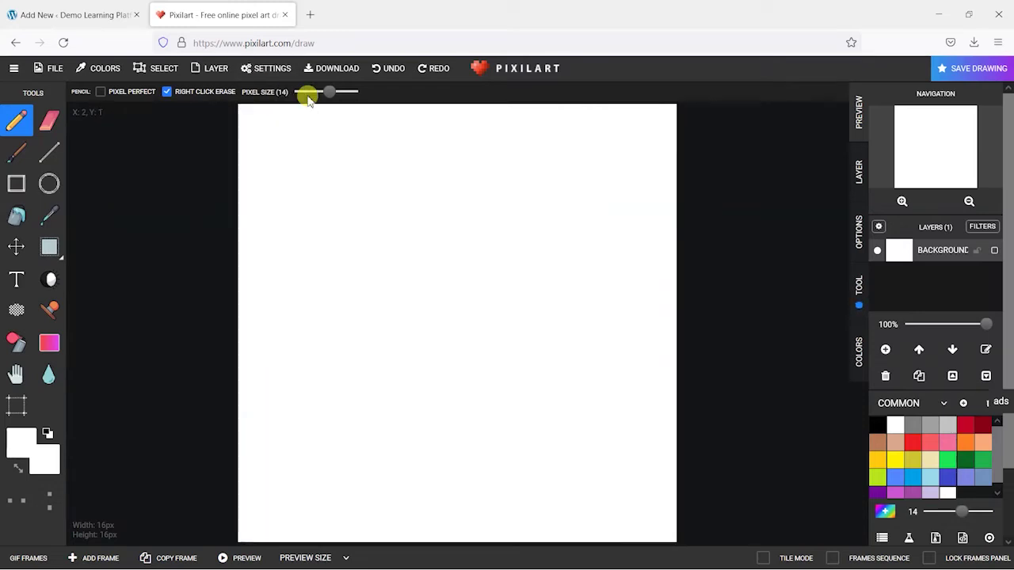
# - Draw the black face: 4-pixel eyes, a 2-pixel nose and a 1-pixel blocky mouth
pyautogui.click(20, 445)
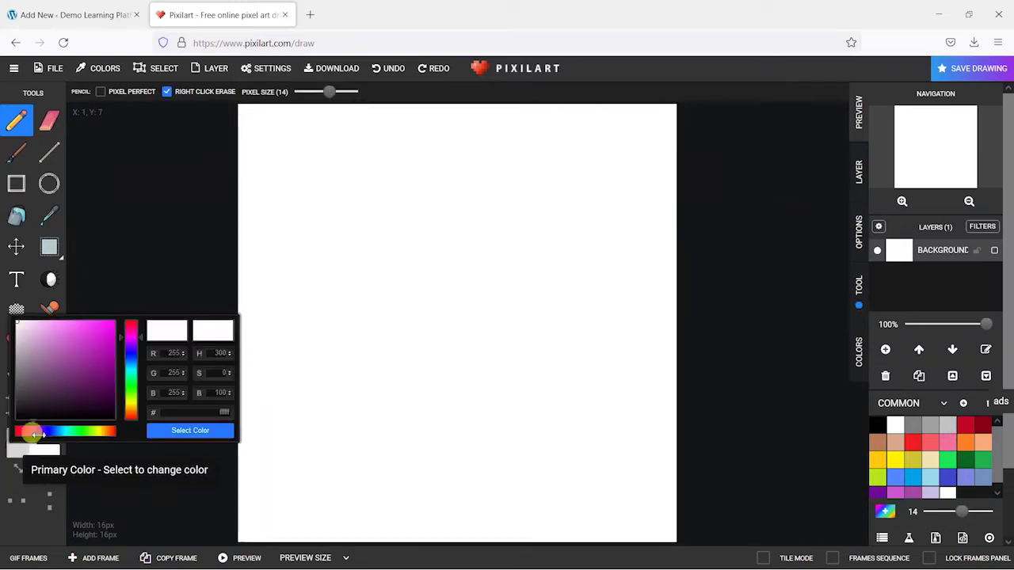
pyautogui.moveTo(30, 418); pyautogui.dragTo(4, 429)
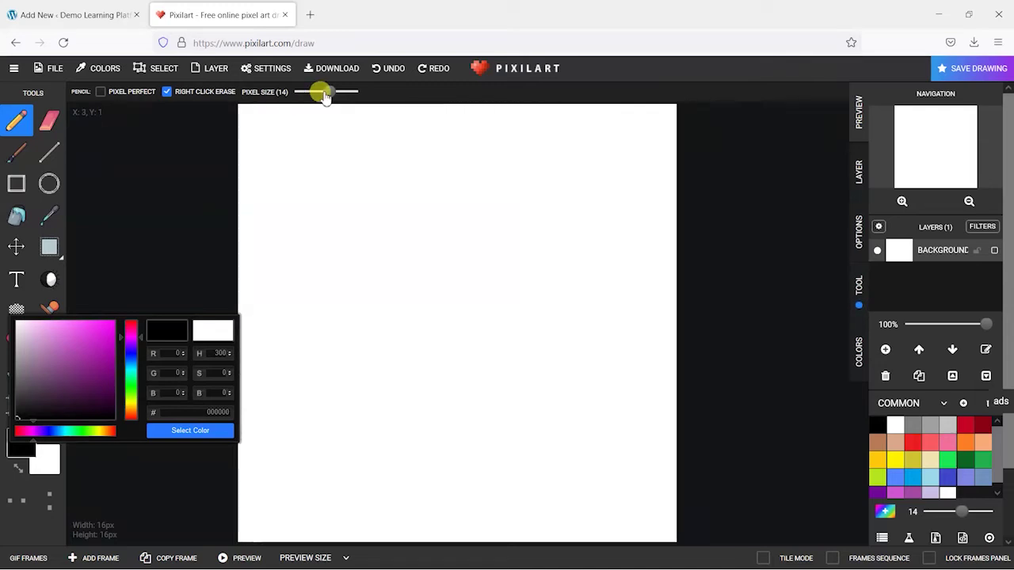
pyautogui.moveTo(324, 92); pyautogui.dragTo(297, 96)
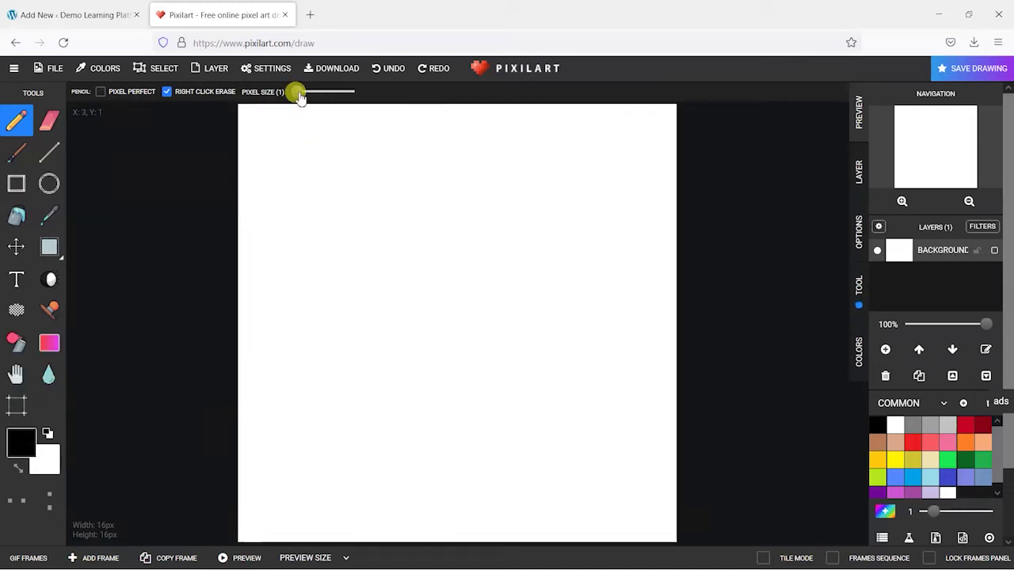
pyautogui.click(303, 93)
pyautogui.click(365, 251)
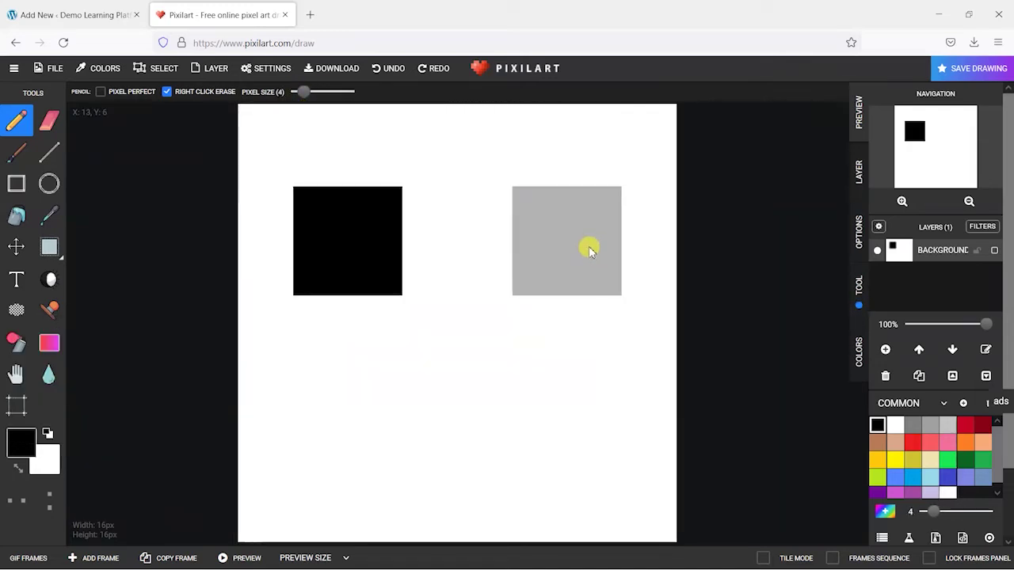
pyautogui.click(589, 246)
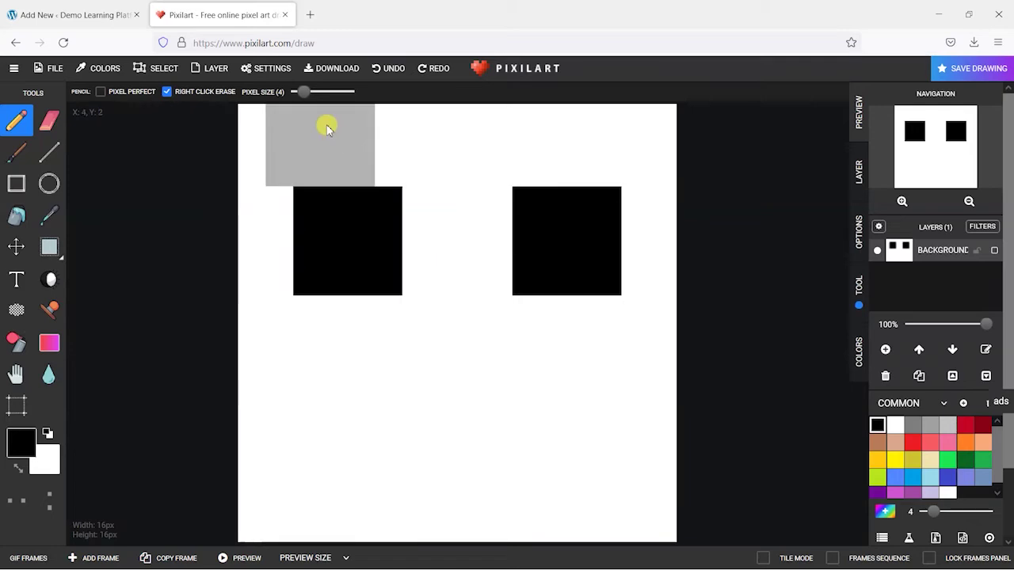
pyautogui.click(301, 93)
pyautogui.click(430, 350)
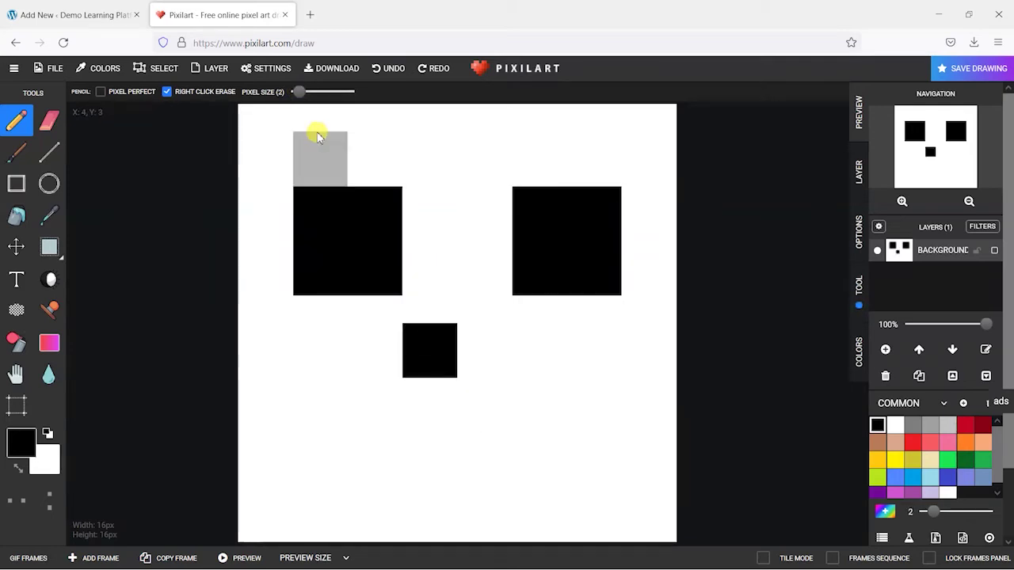
pyautogui.click(297, 93)
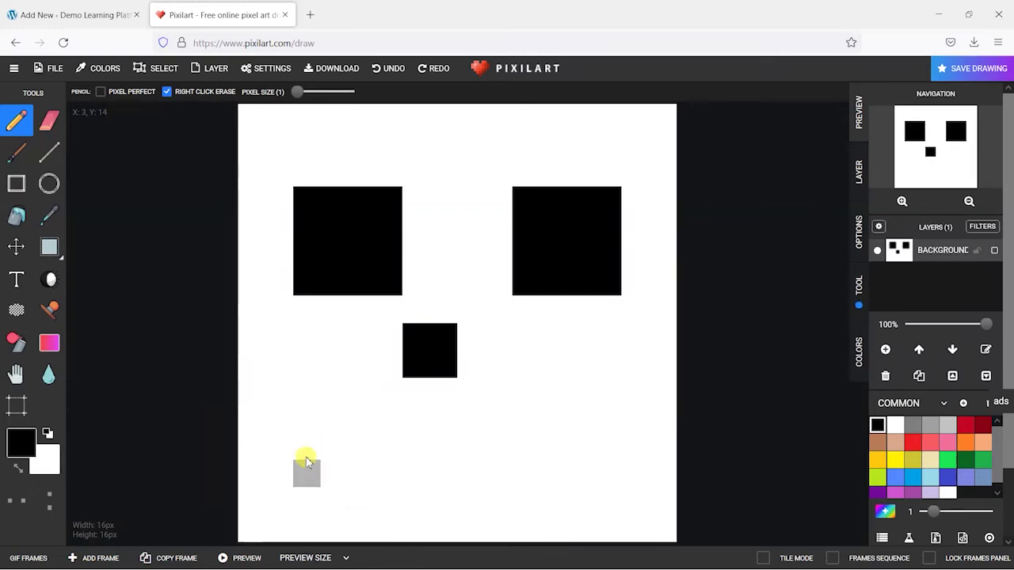
pyautogui.moveTo(306, 460)
pyautogui.mouseDown()
pyautogui.moveTo(426, 483)
pyautogui.moveTo(534, 480)
pyautogui.moveTo(586, 423)
pyautogui.moveTo(581, 409)
pyautogui.mouseUp()
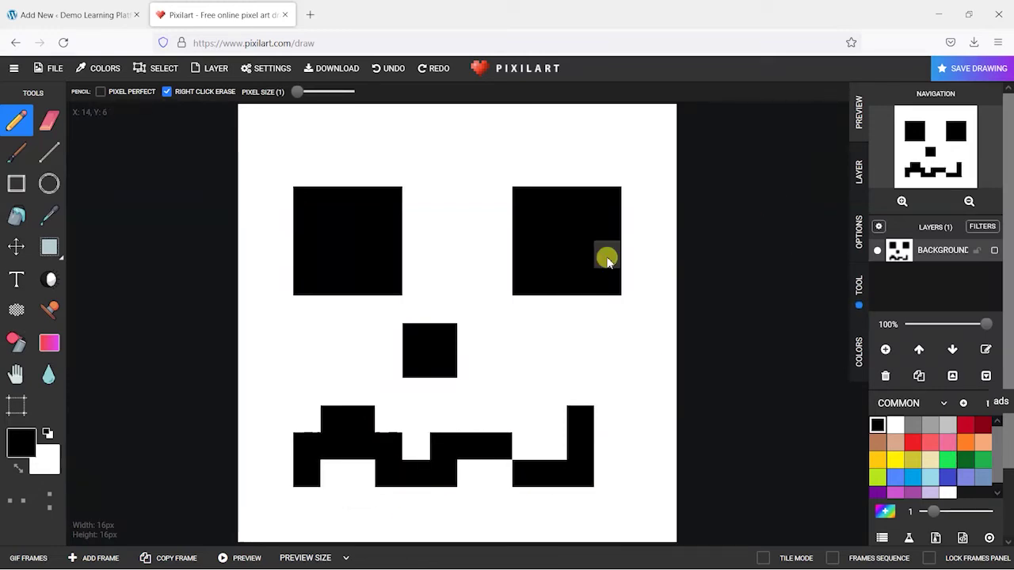
# - Download the drawing as a PNG and return to the WordPress H5P editor
pyautogui.click(337, 69)
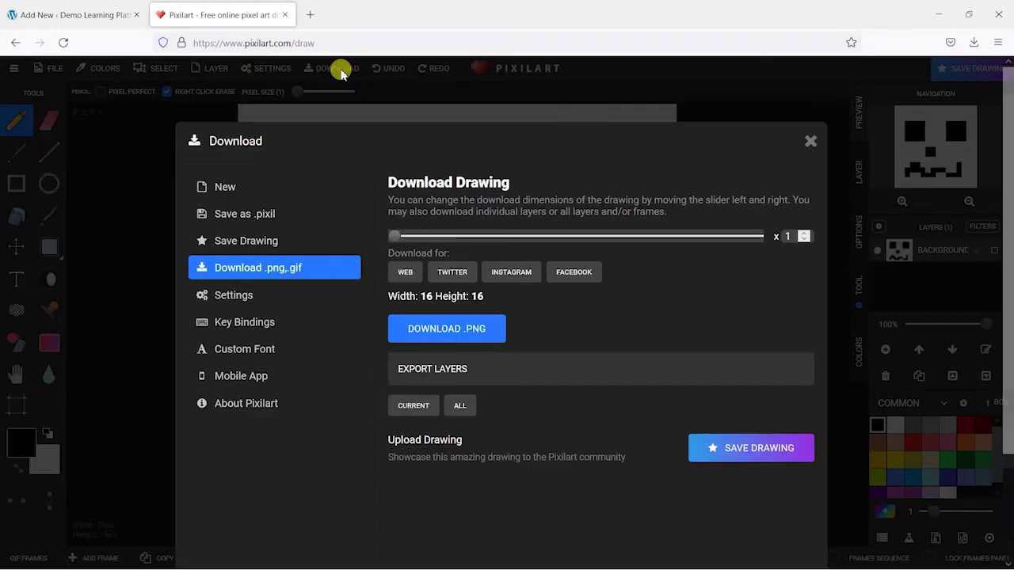
pyautogui.click(451, 336)
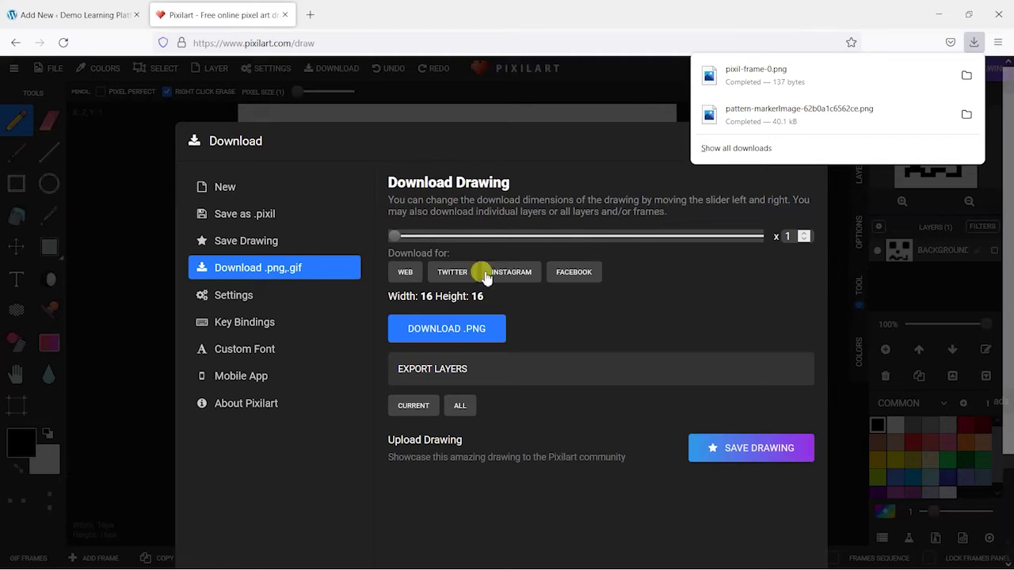
pyautogui.click(141, 164)
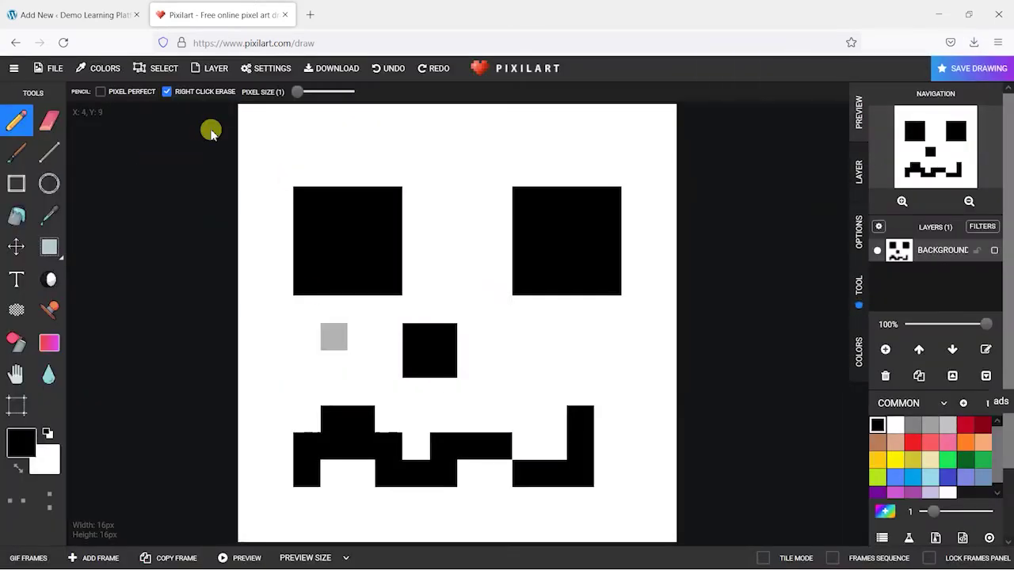
pyautogui.click(67, 14)
# - Upload pixil-frame-0.png as the original marker image
pyautogui.scroll(-1, 399, 370)
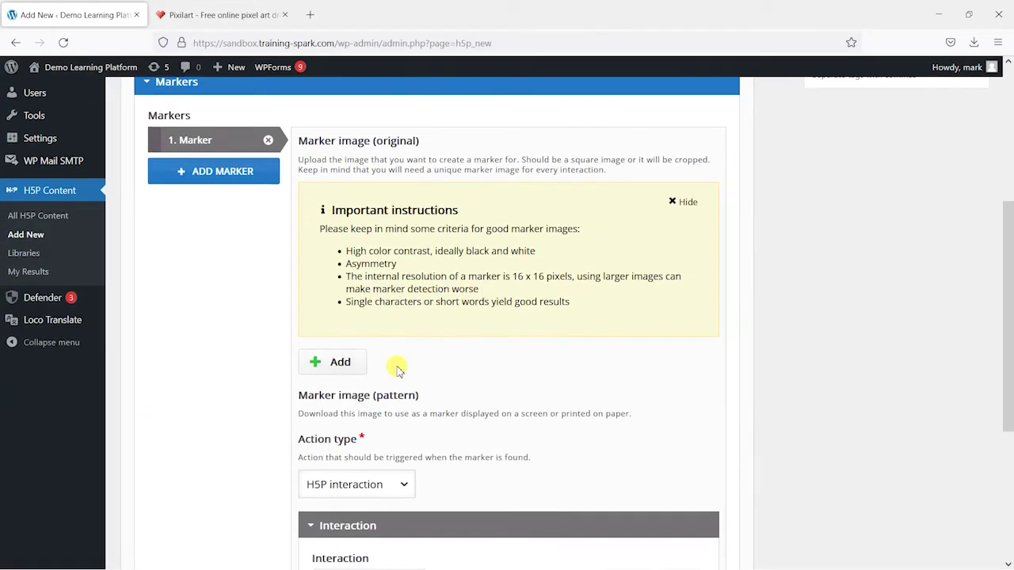
pyautogui.click(318, 362)
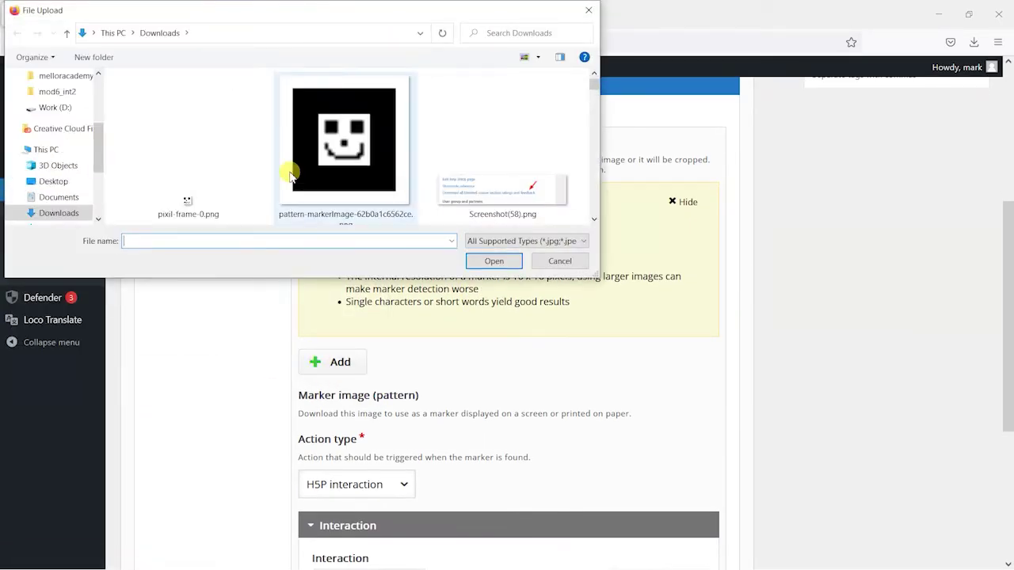
pyautogui.scroll(-2, 283, 177)
pyautogui.scroll(2, 204, 174)
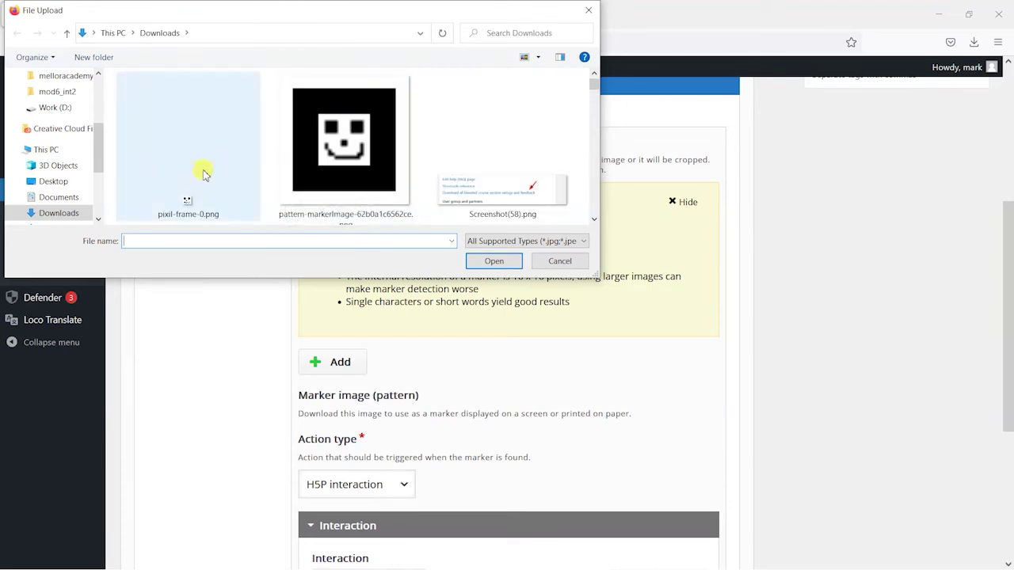
pyautogui.doubleClick(202, 192)
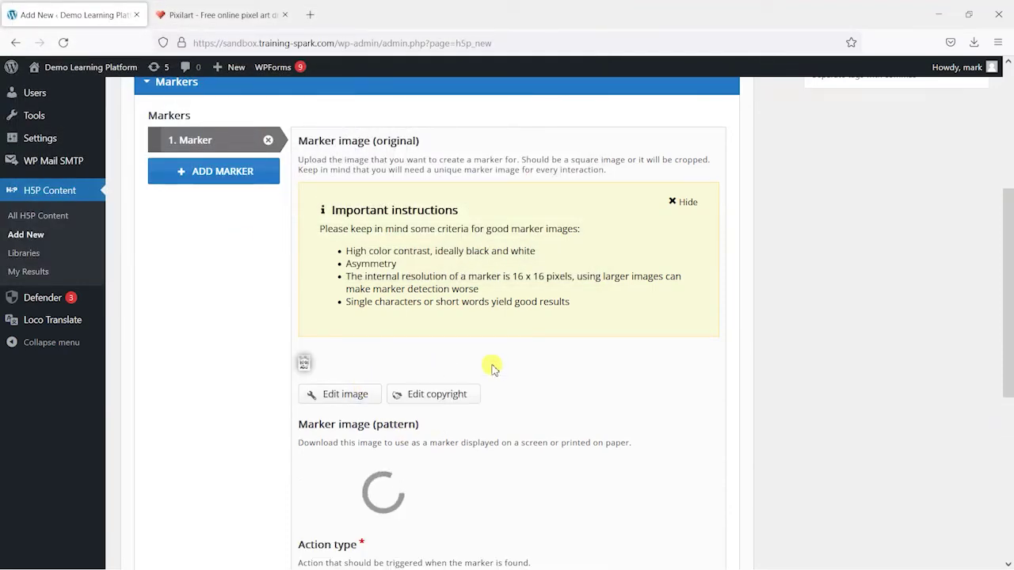
# - Download the generated marker pattern image and dismiss the downloads list
pyautogui.scroll(-3, 397, 362)
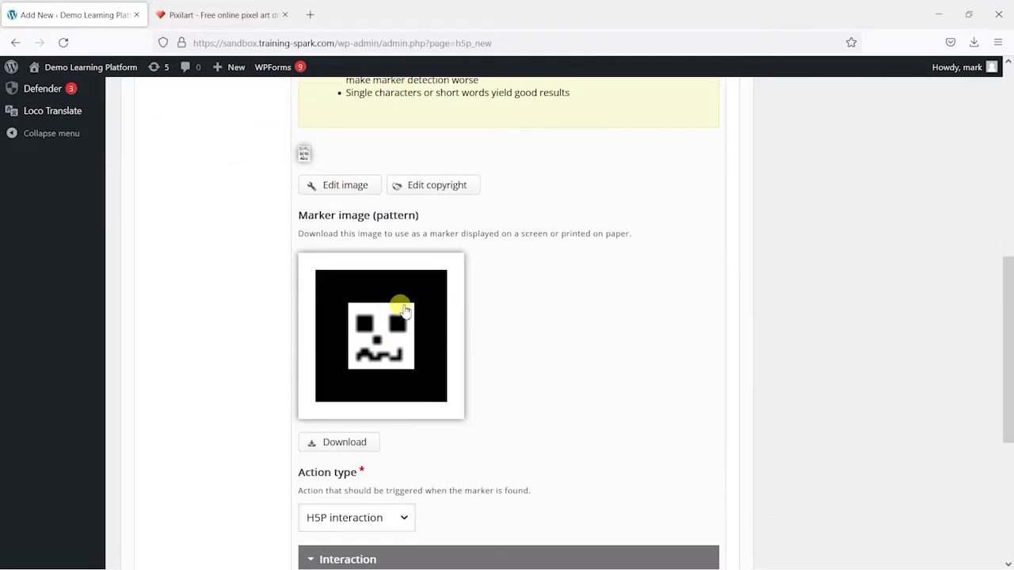
pyautogui.click(347, 446)
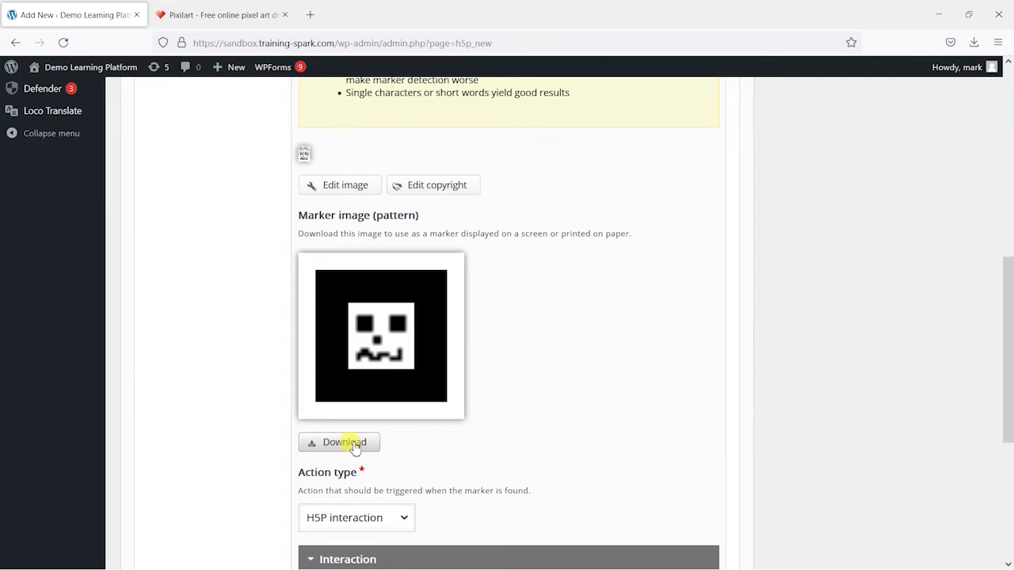
pyautogui.click(354, 446)
pyautogui.click(670, 402)
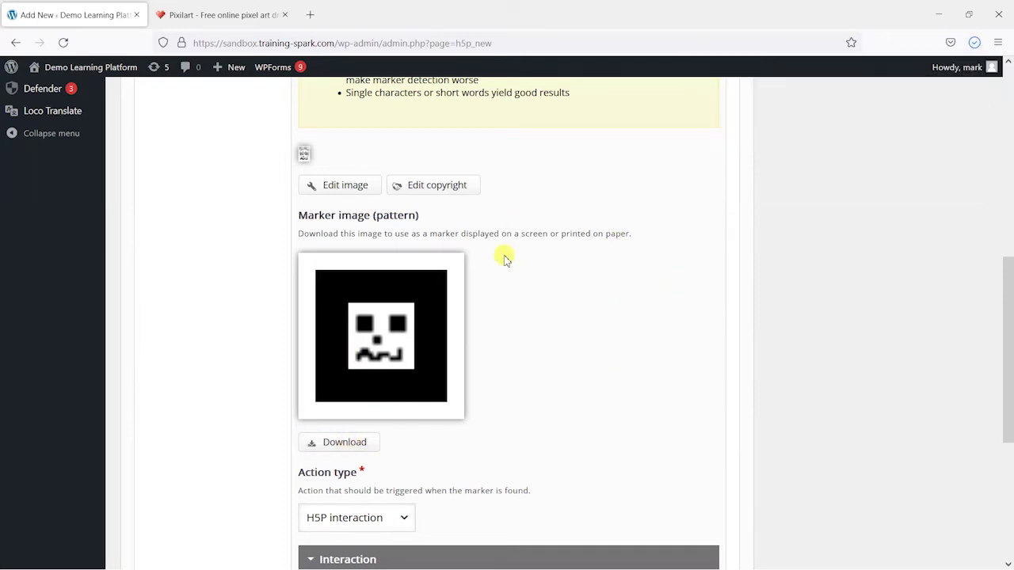
pyautogui.scroll(-3, 630, 397)
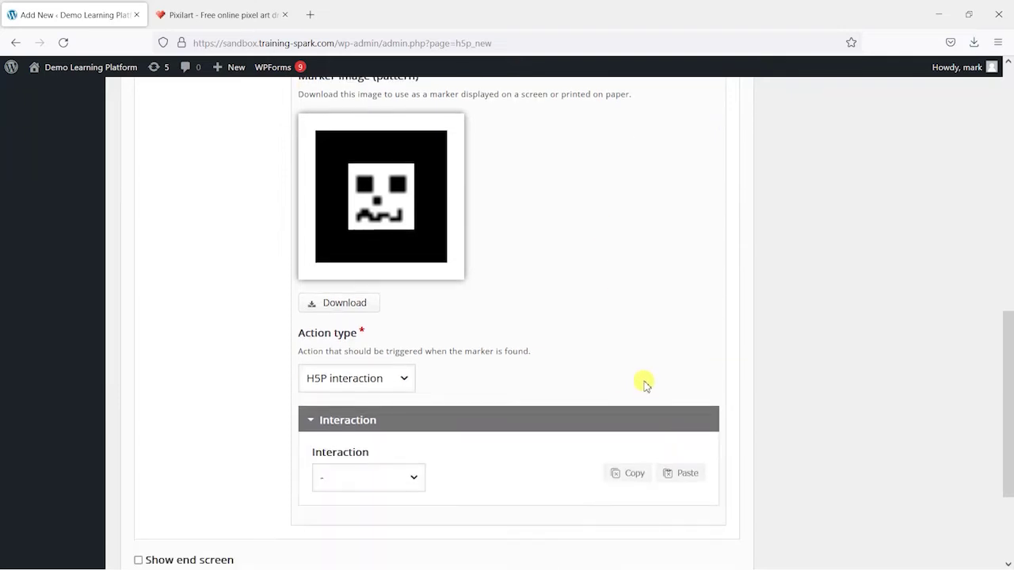
# - Change the marker's Action type to 3D model overlay, revealing the 3D Model section
pyautogui.click(376, 383)
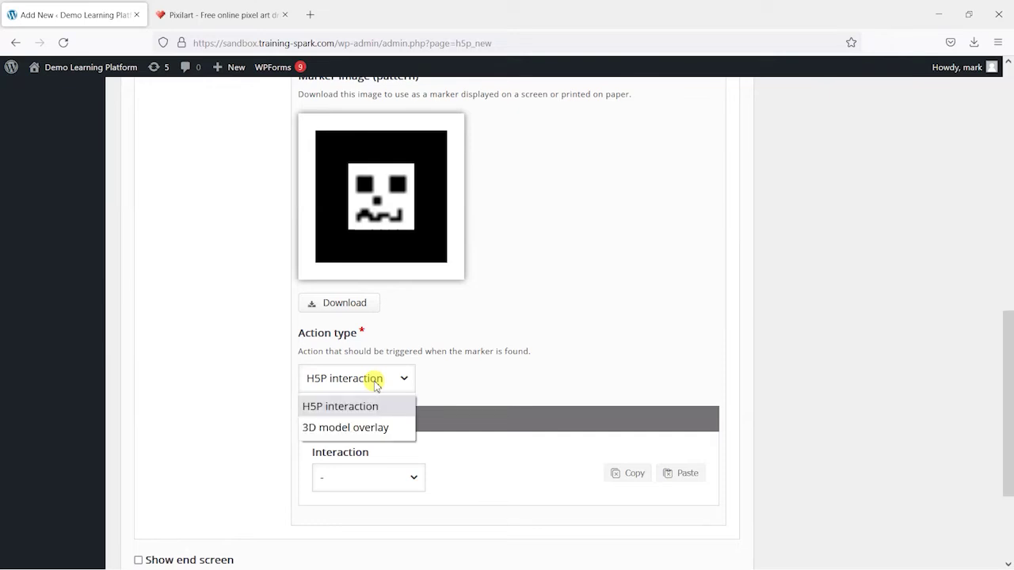
pyautogui.click(362, 428)
pyautogui.scroll(-3, 415, 380)
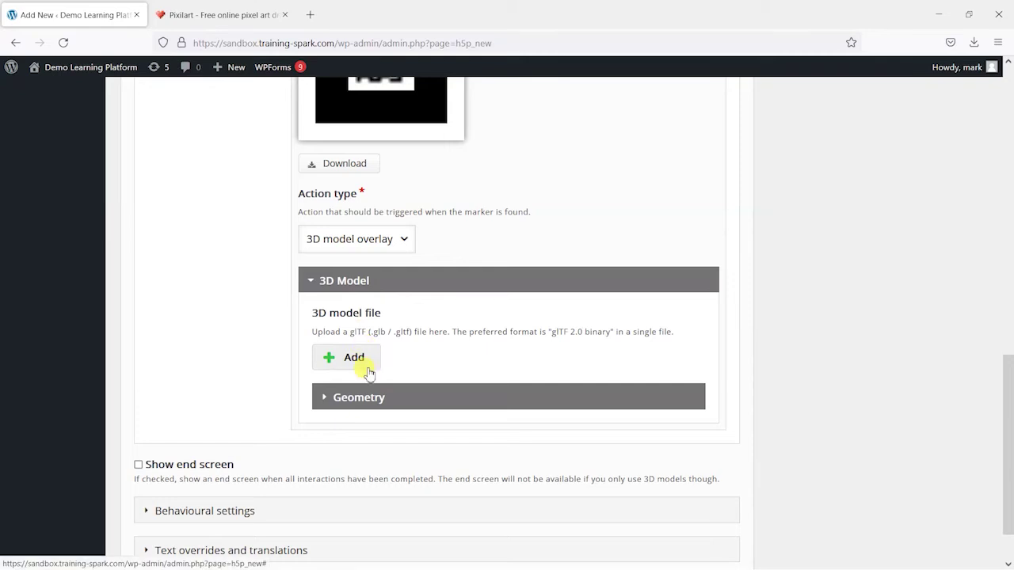
# - Set Action type back to H5P interaction with a Text interaction for 'Well done. You found me!'
pyautogui.click(383, 242)
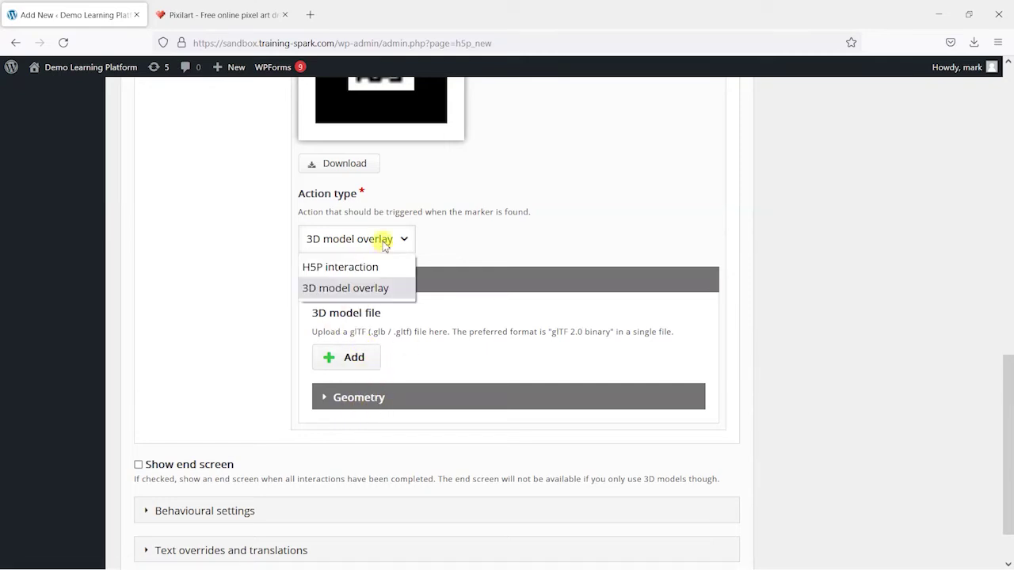
pyautogui.click(368, 267)
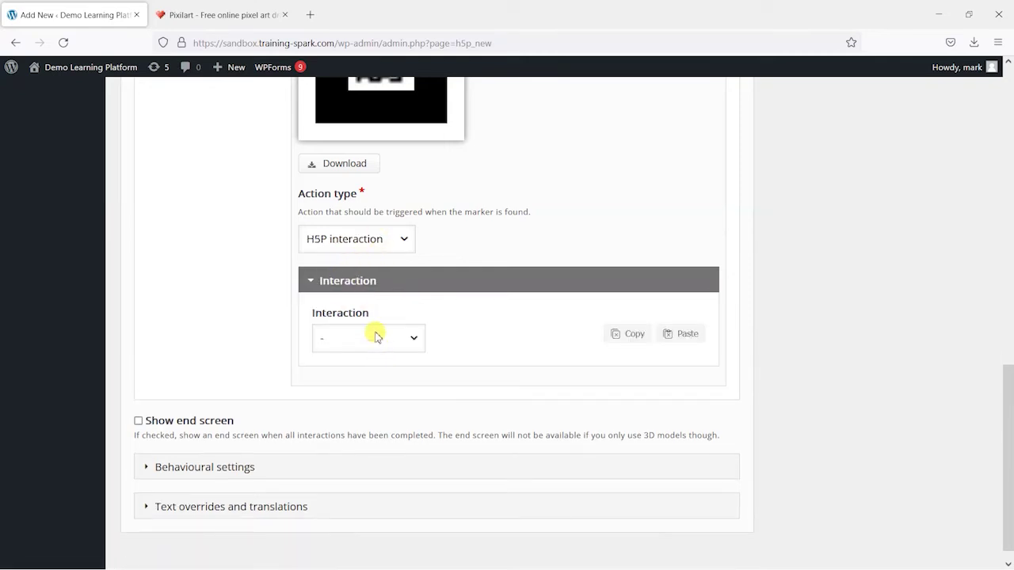
pyautogui.click(377, 337)
pyautogui.click(355, 390)
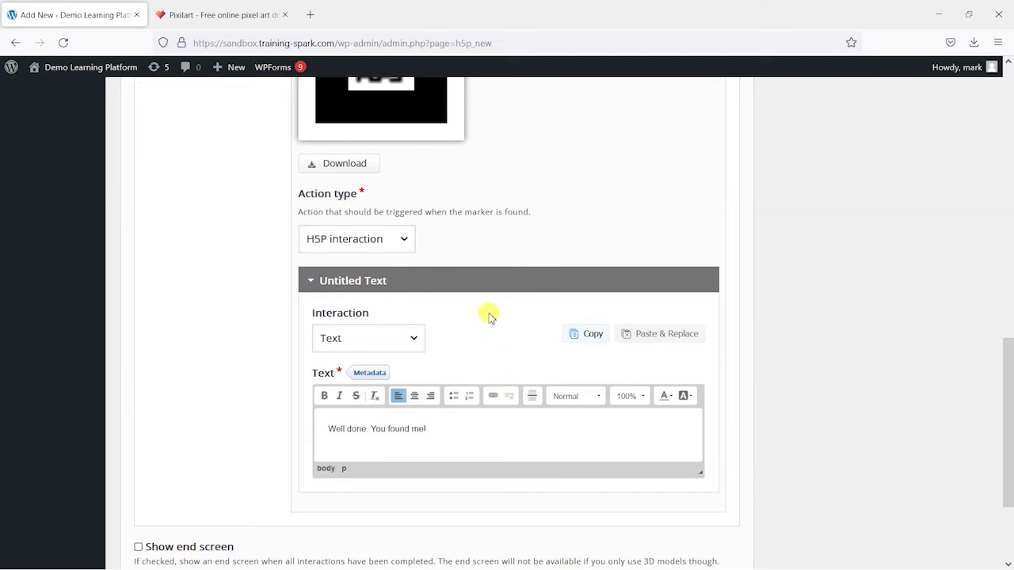
pyautogui.scroll(3, 422, 305)
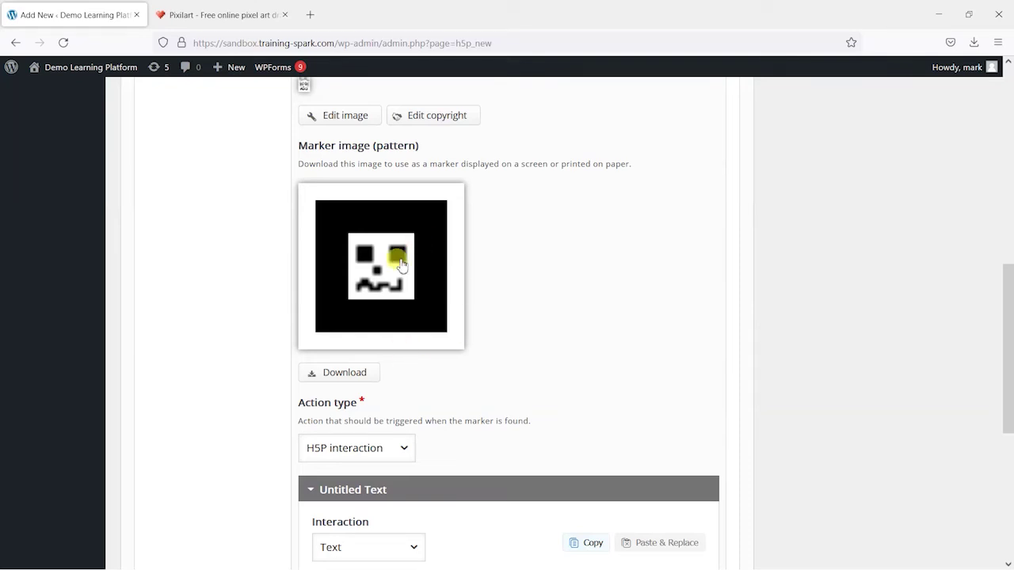
pyautogui.scroll(-4, 401, 265)
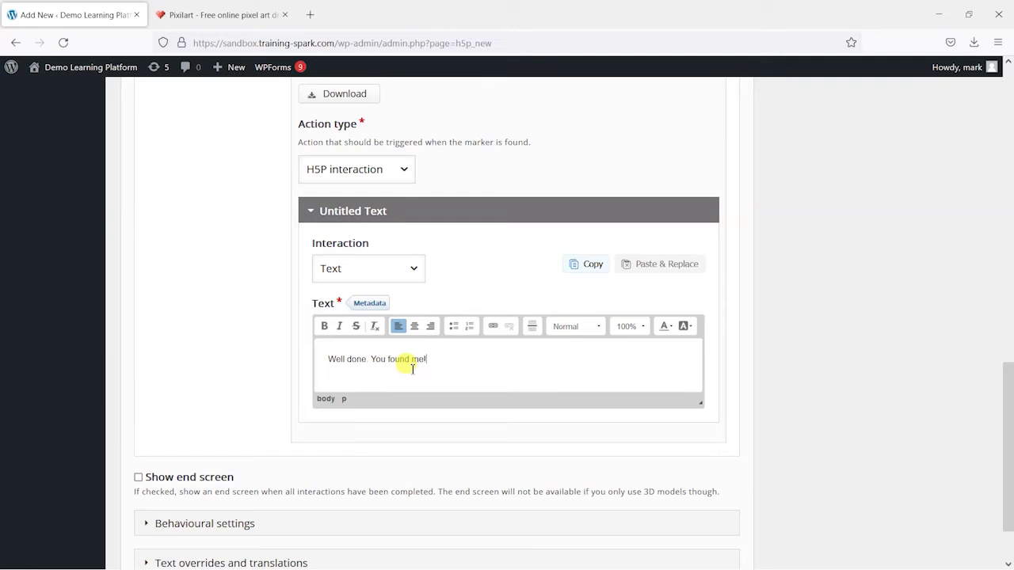
# - Switch the interaction to Image, then to Multiple Choice, confirming each replacement
pyautogui.click(377, 275)
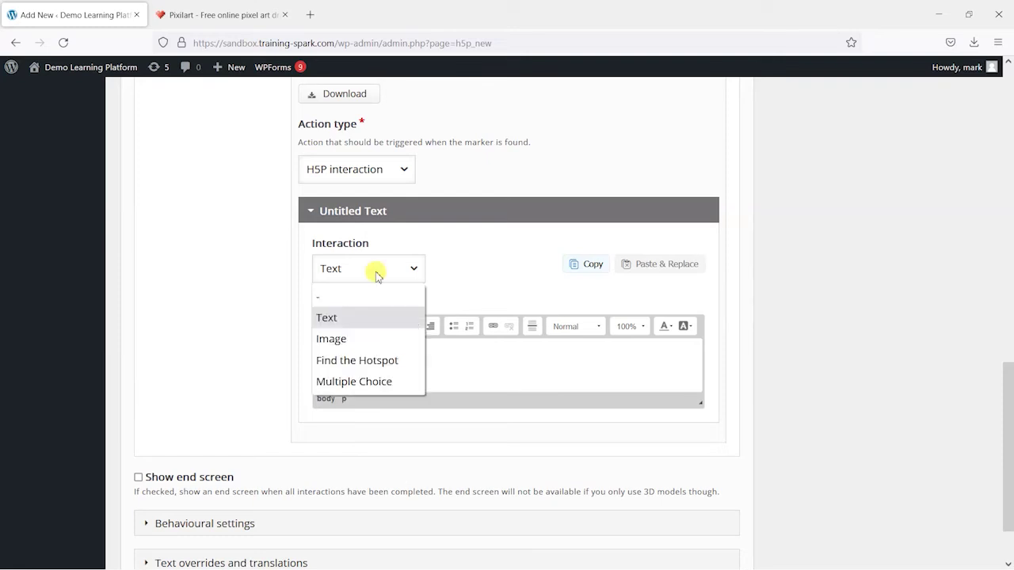
pyautogui.click(362, 340)
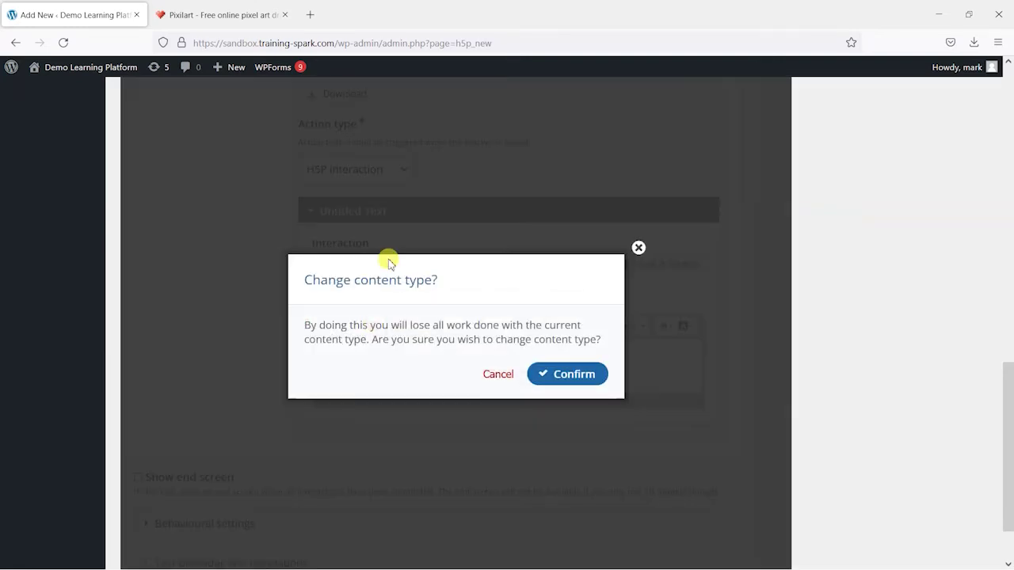
pyautogui.click(579, 376)
pyautogui.scroll(-2, 396, 301)
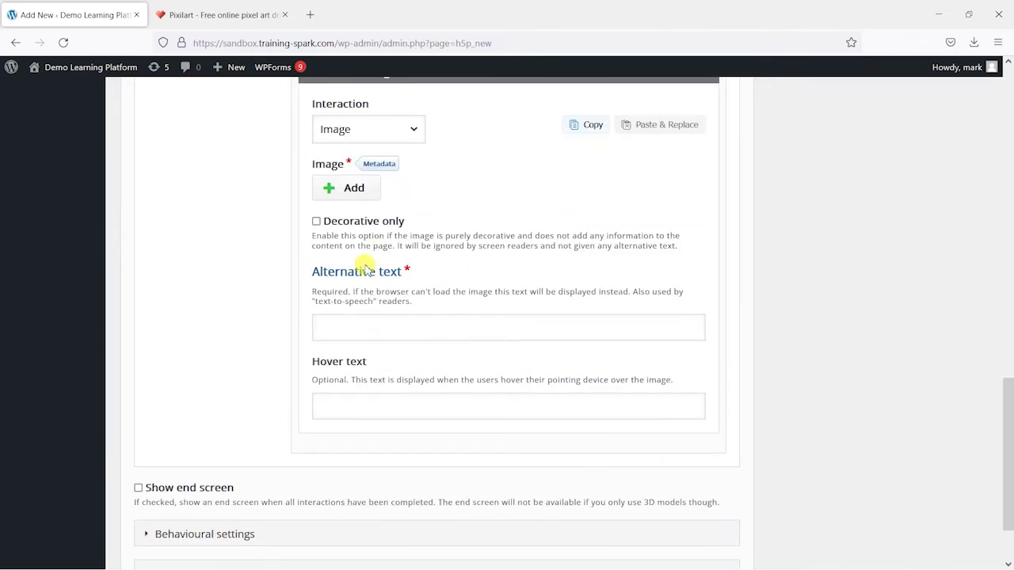
pyautogui.scroll(1, 369, 233)
pyautogui.click(388, 199)
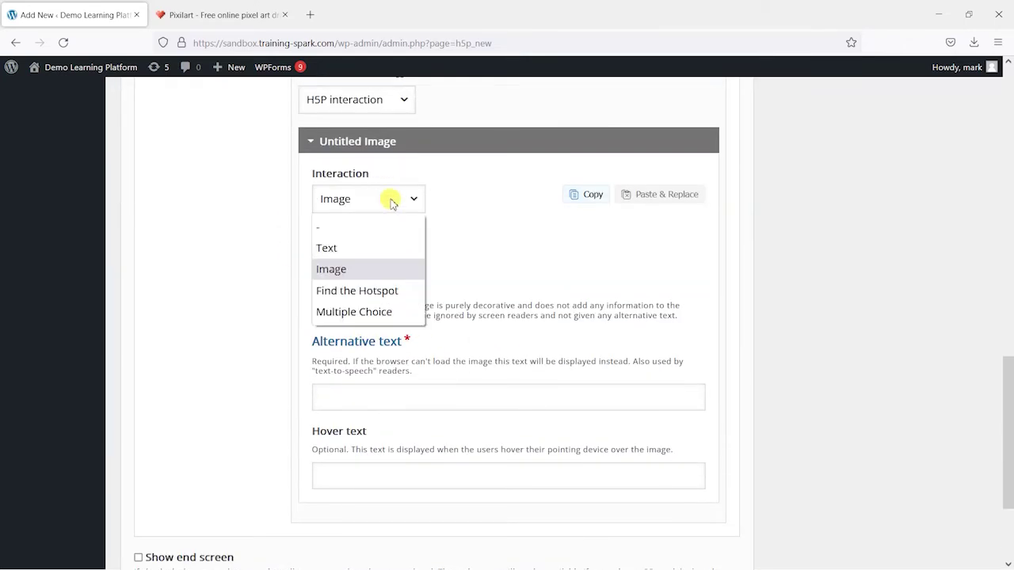
pyautogui.click(358, 313)
pyautogui.click(544, 308)
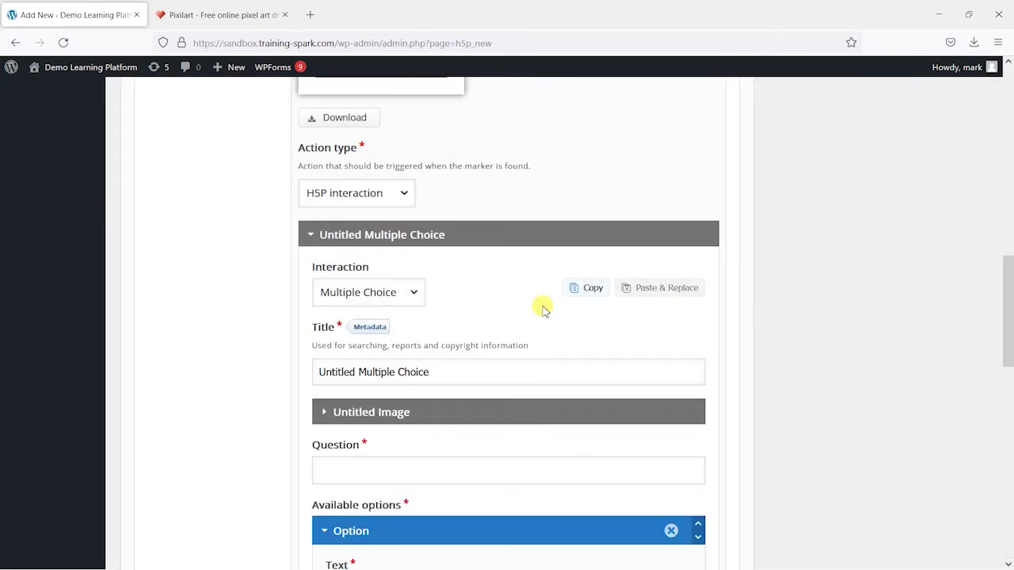
pyautogui.scroll(4, 616, 389)
pyautogui.scroll(-3, 510, 305)
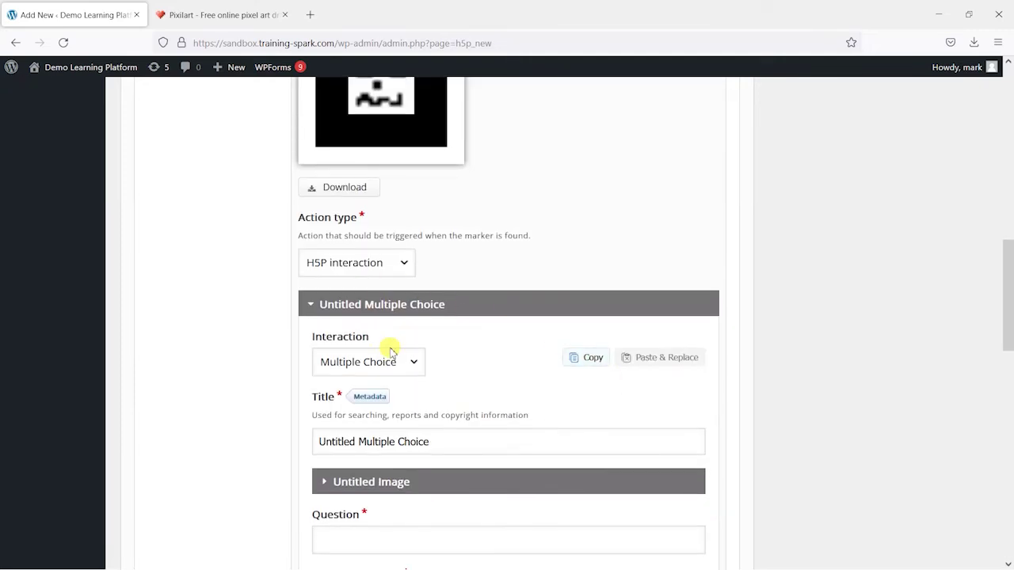
pyautogui.scroll(-3, 391, 351)
# - Switch the interaction back to Text and make the message read 'Well done! You found me'
pyautogui.click(381, 293)
pyautogui.click(332, 340)
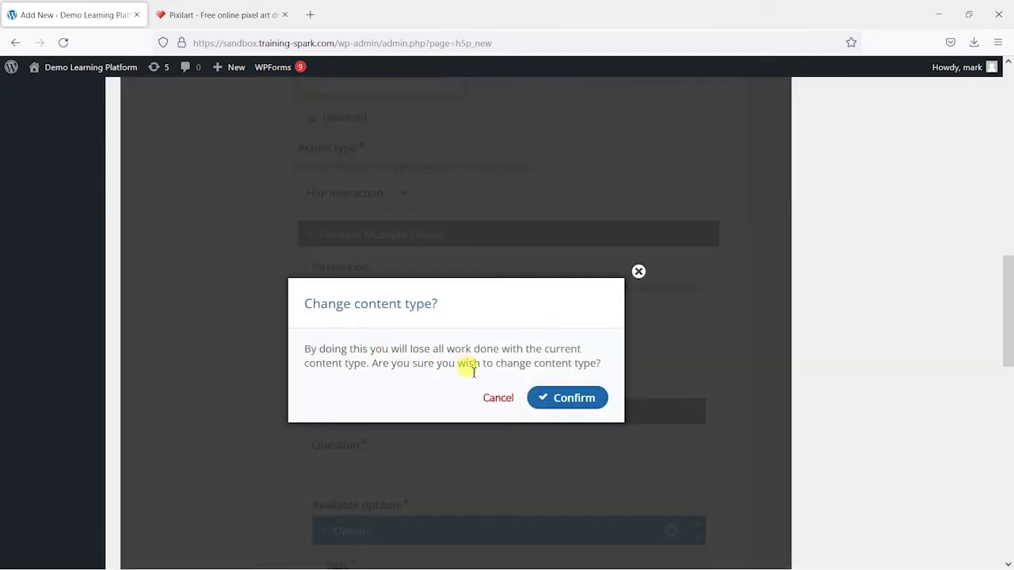
pyautogui.click(556, 396)
pyautogui.click(404, 352)
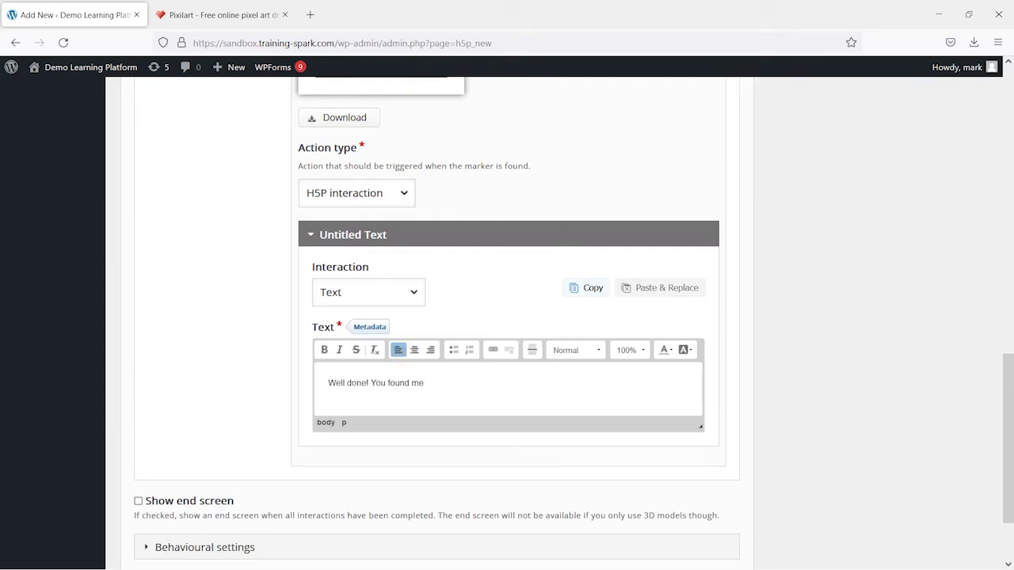
pyautogui.scroll(15, 860, 294)
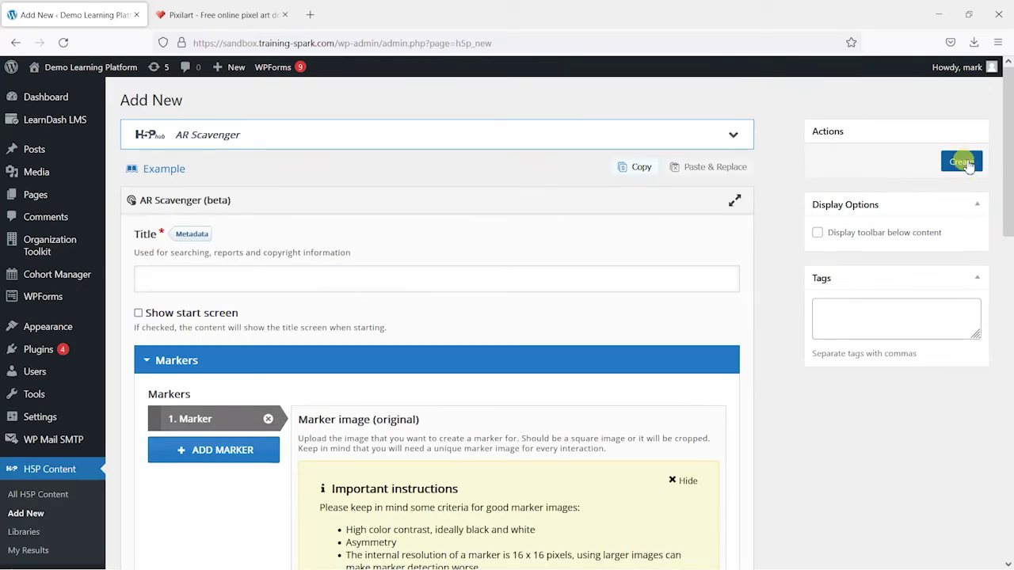
# - Title the H5P item 'My AR activity' and create it
pyautogui.click(962, 163)
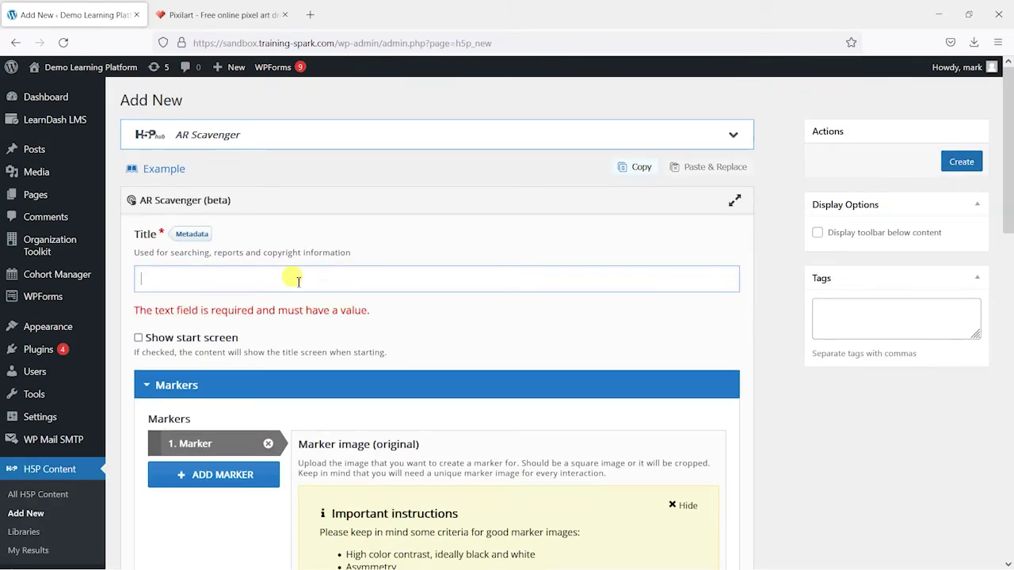
pyautogui.write('My AR activity')
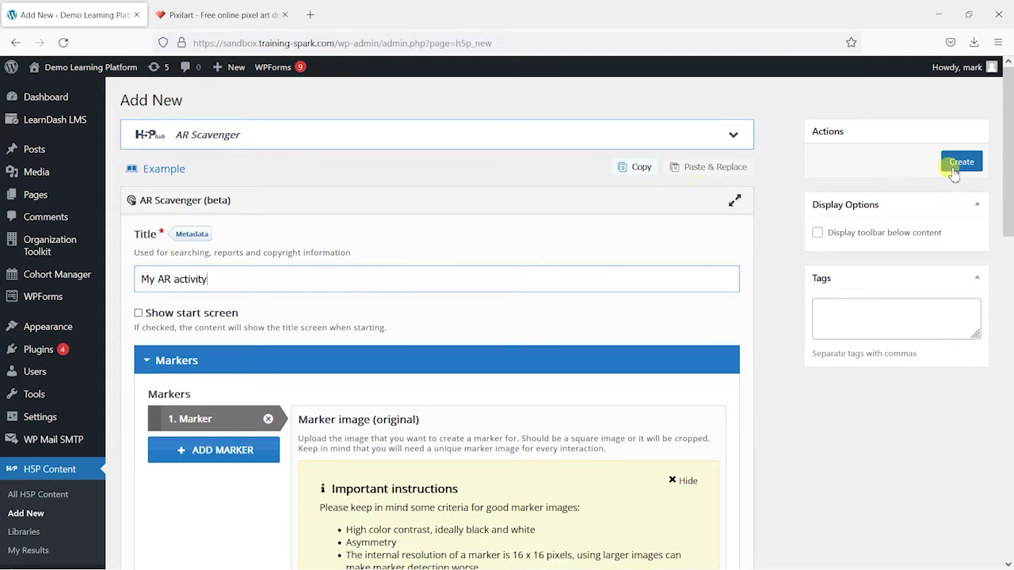
pyautogui.click(956, 166)
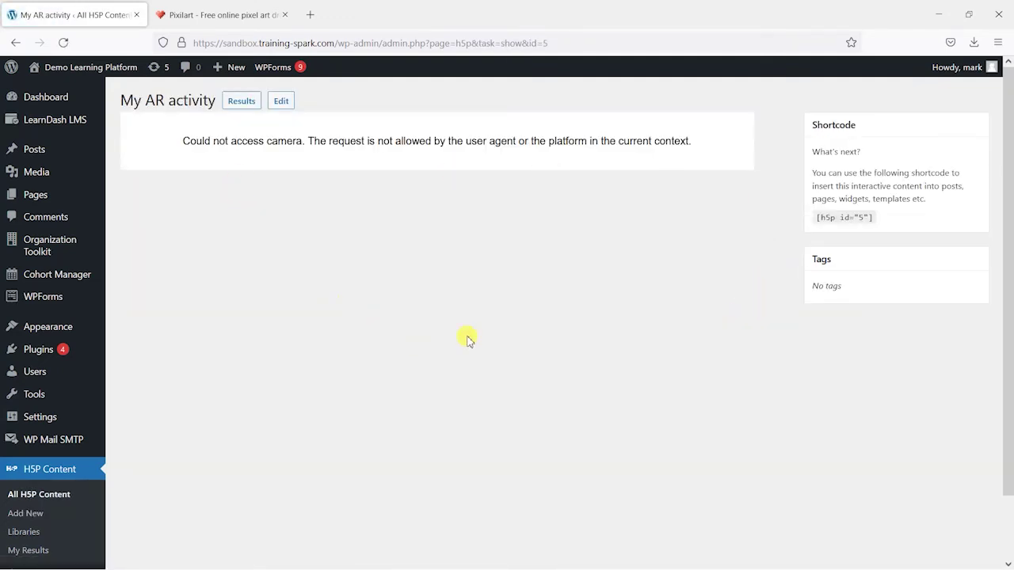
# - Copy the shortcode [h5p id="5"] and go to the site's public home page
pyautogui.rightClick(840, 216)
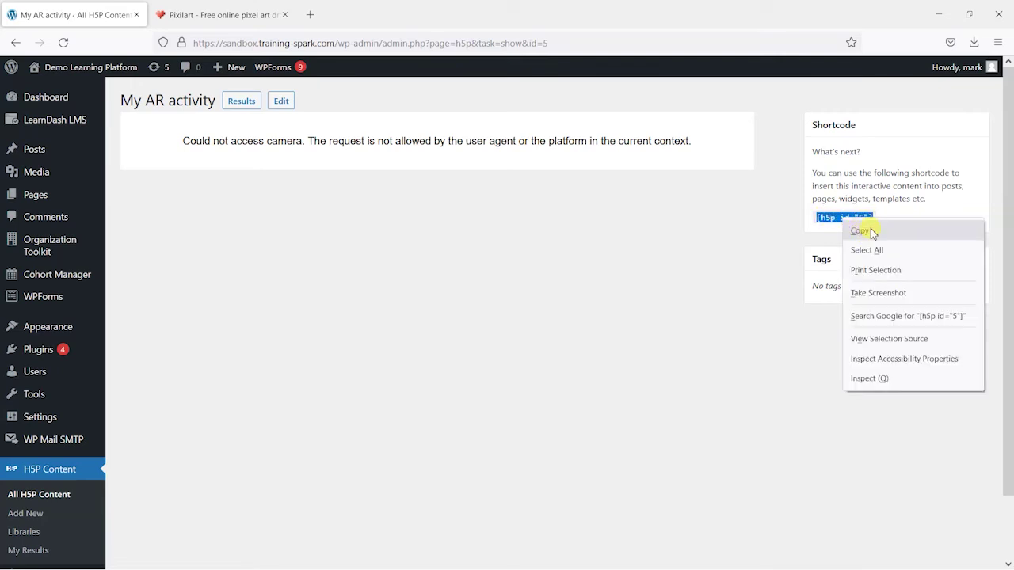
pyautogui.click(863, 231)
pyautogui.moveTo(91, 67)
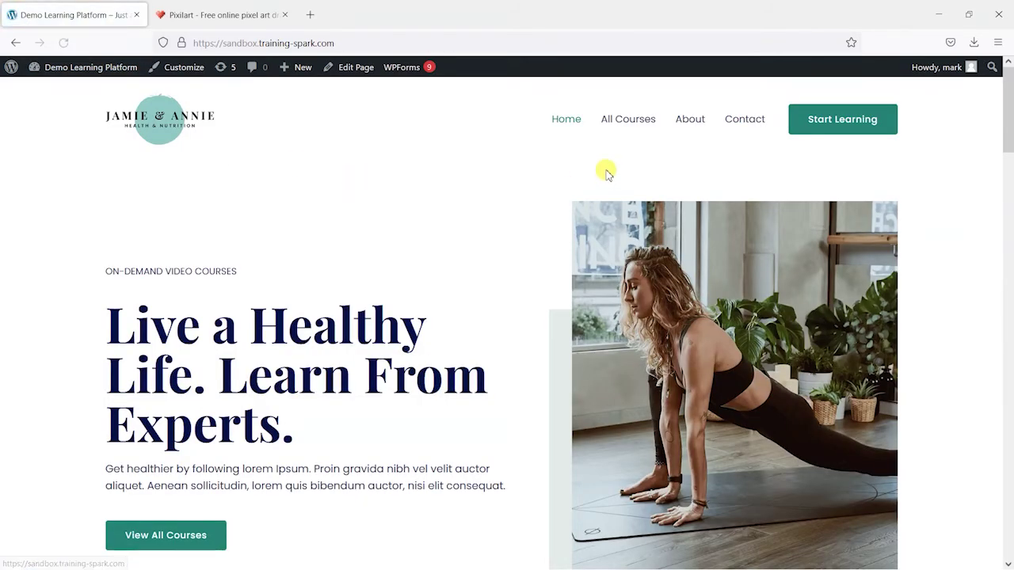
# - Browse All Courses → Healthy Eating for Healthy Life → Ketogenic Diet For Weight-loss lesson → Dripped topic
pyautogui.click(639, 129)
pyautogui.scroll(-5, 430, 309)
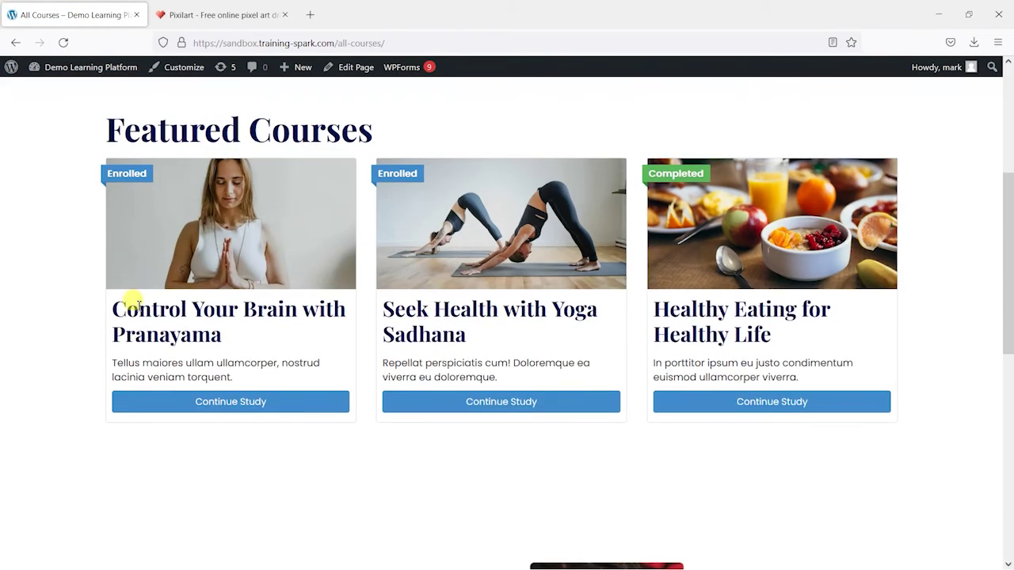
pyautogui.click(778, 401)
pyautogui.scroll(-10, 627, 356)
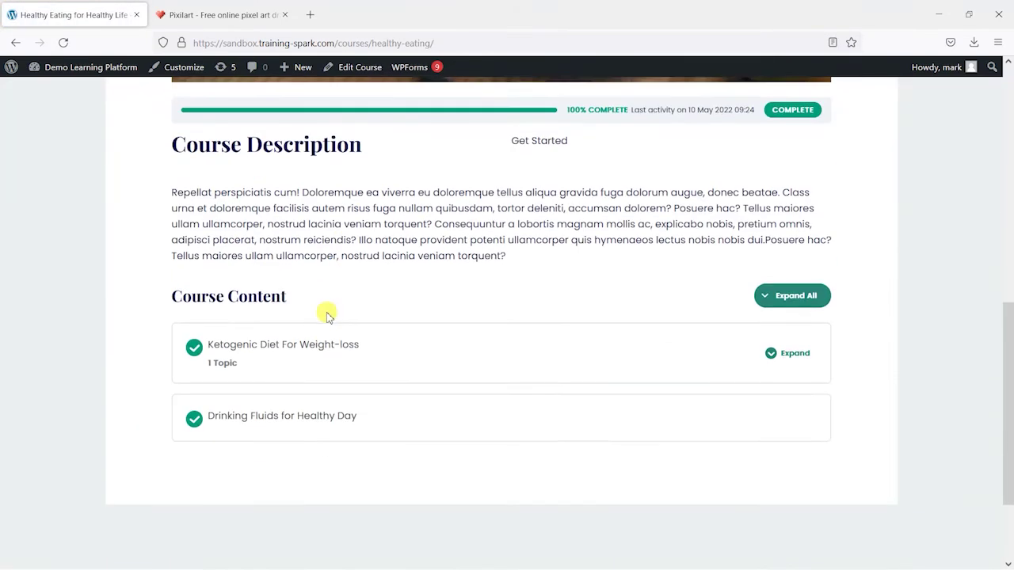
pyautogui.click(314, 220)
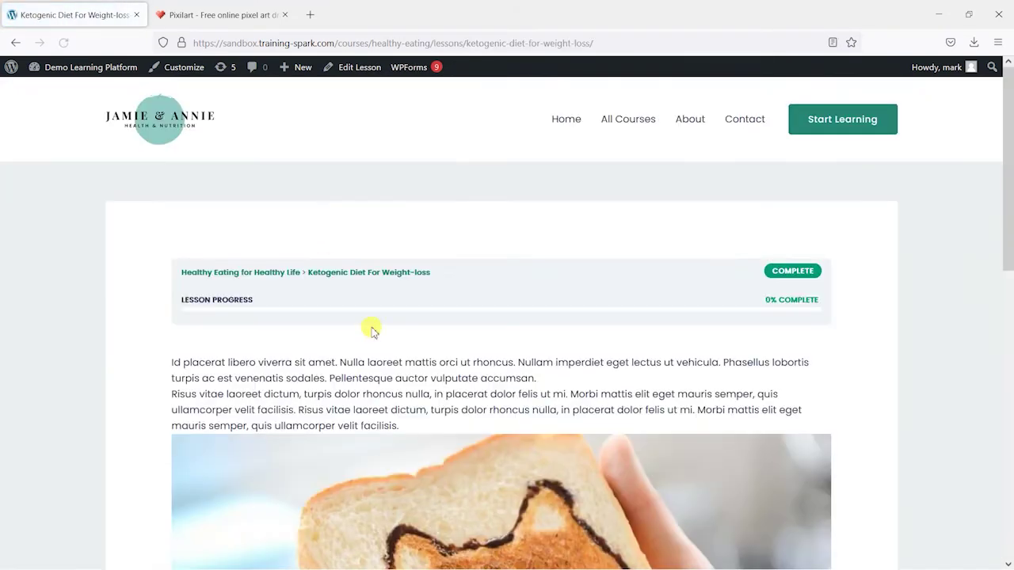
pyautogui.scroll(-7, 369, 328)
pyautogui.click(231, 309)
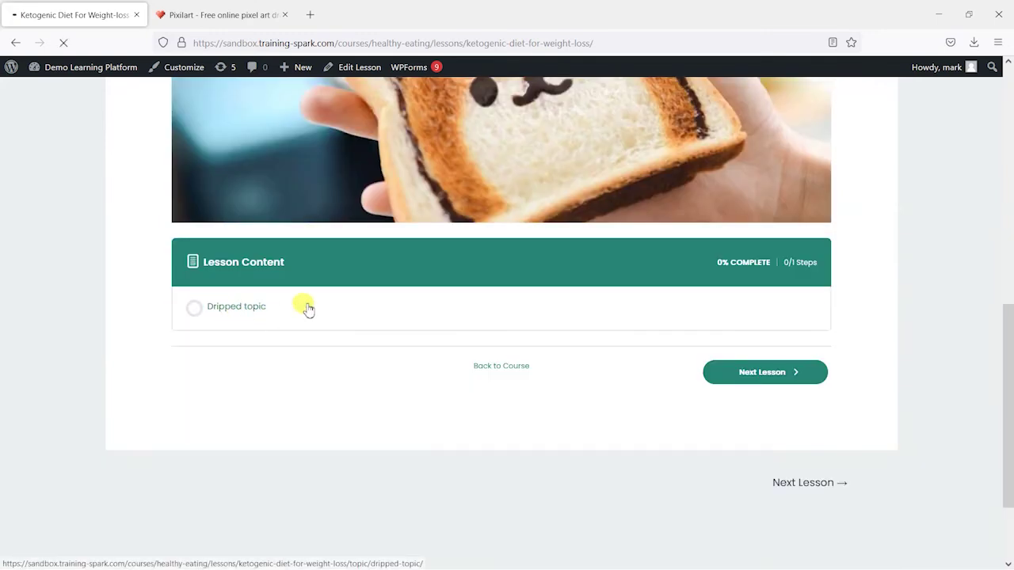
pyautogui.scroll(-1, 384, 286)
pyautogui.scroll(-3, 380, 285)
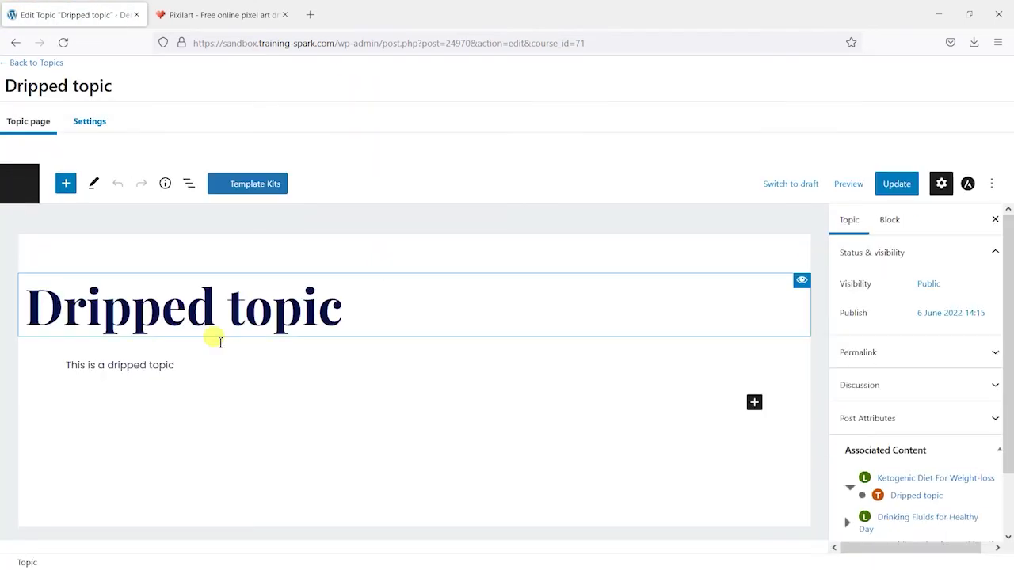
# - Replace the topic's placeholder paragraph with the pasted shortcode [h5p id="5"], removing leftover characters
pyautogui.moveTo(226, 365); pyautogui.dragTo(69, 369)
pyautogui.hotkey('ctrl', 'v')
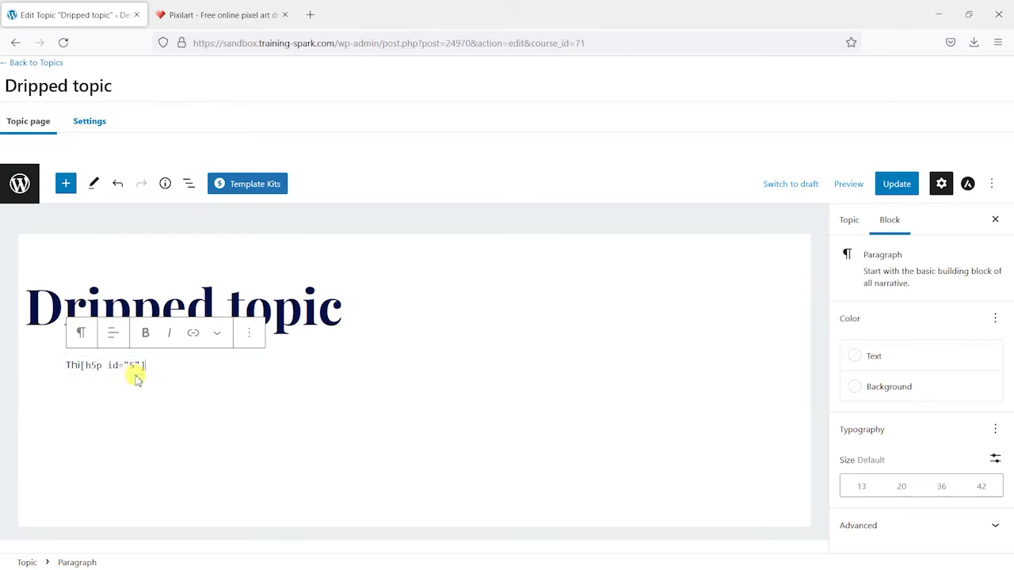
pyautogui.moveTo(82, 365); pyautogui.dragTo(45, 356)
pyautogui.press('BackSpace')
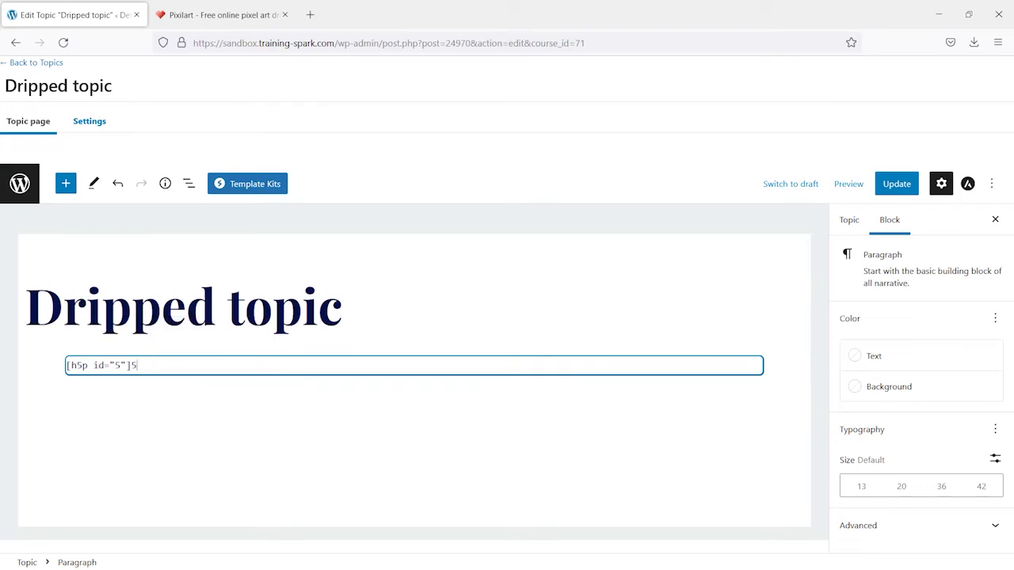
pyautogui.click(159, 421)
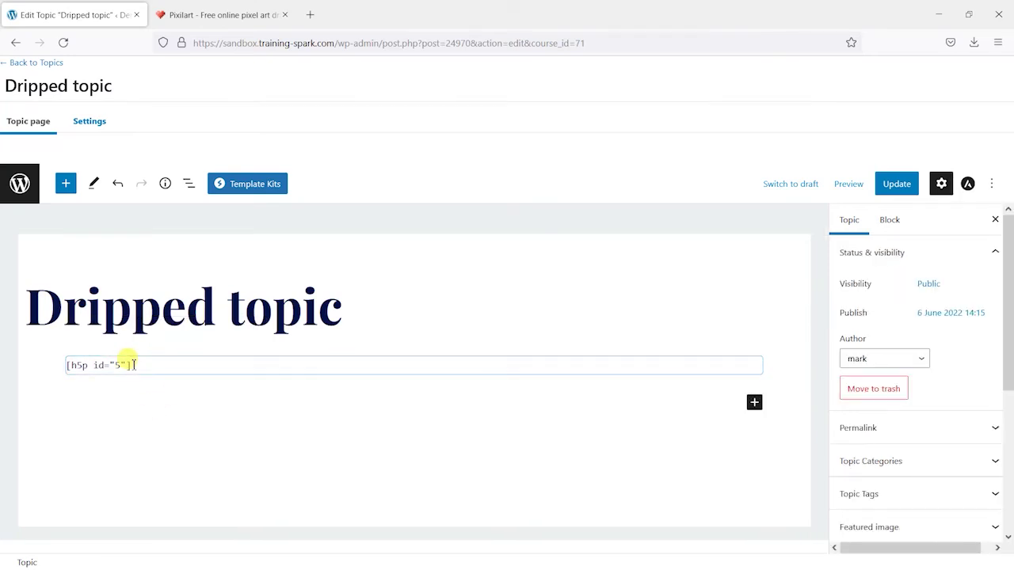
pyautogui.click(754, 404)
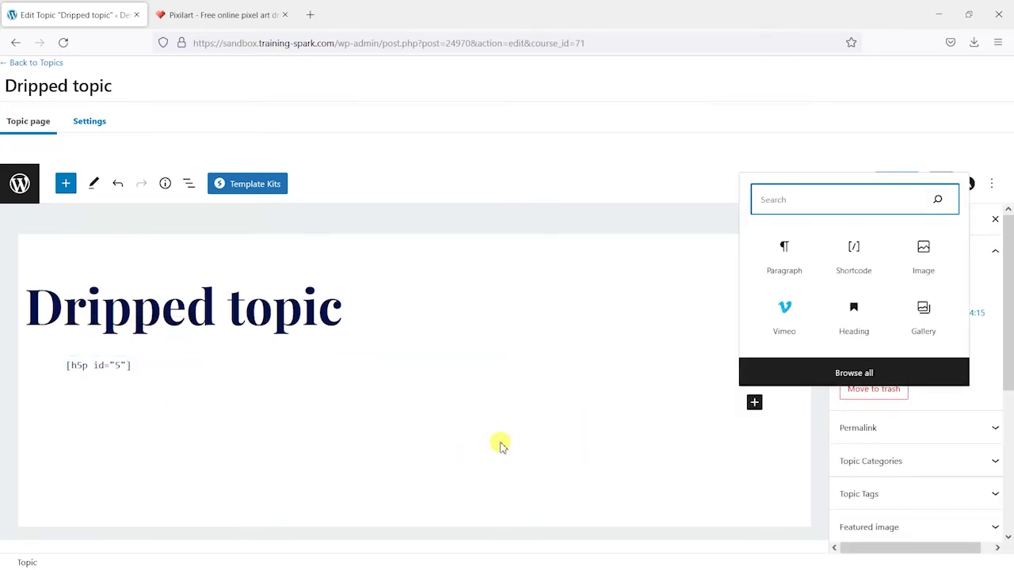
# - Add an image block below the shortcode with the face marker picture uploaded from Downloads
pyautogui.click(936, 263)
pyautogui.click(936, 264)
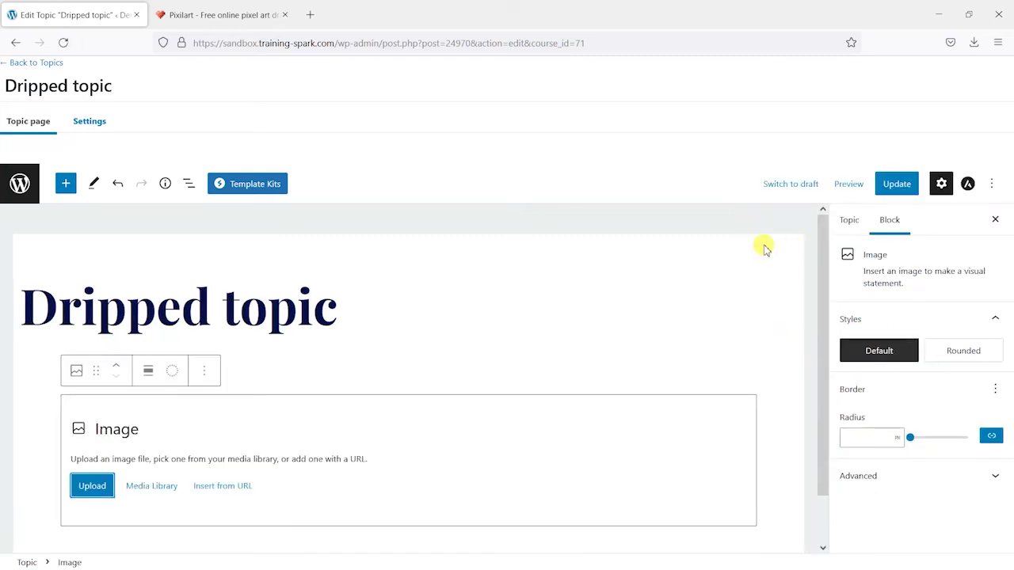
pyautogui.click(91, 485)
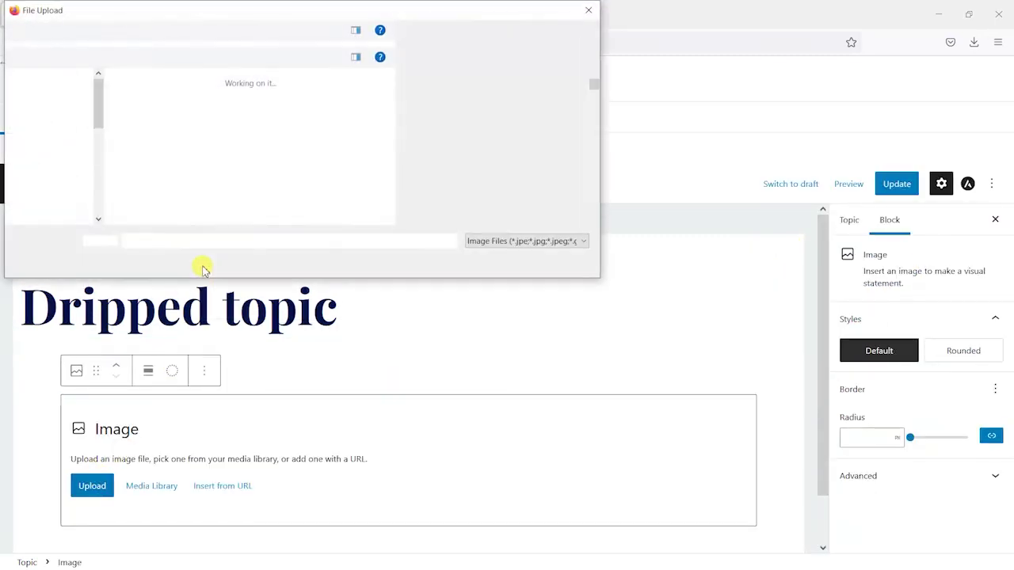
pyautogui.doubleClick(178, 134)
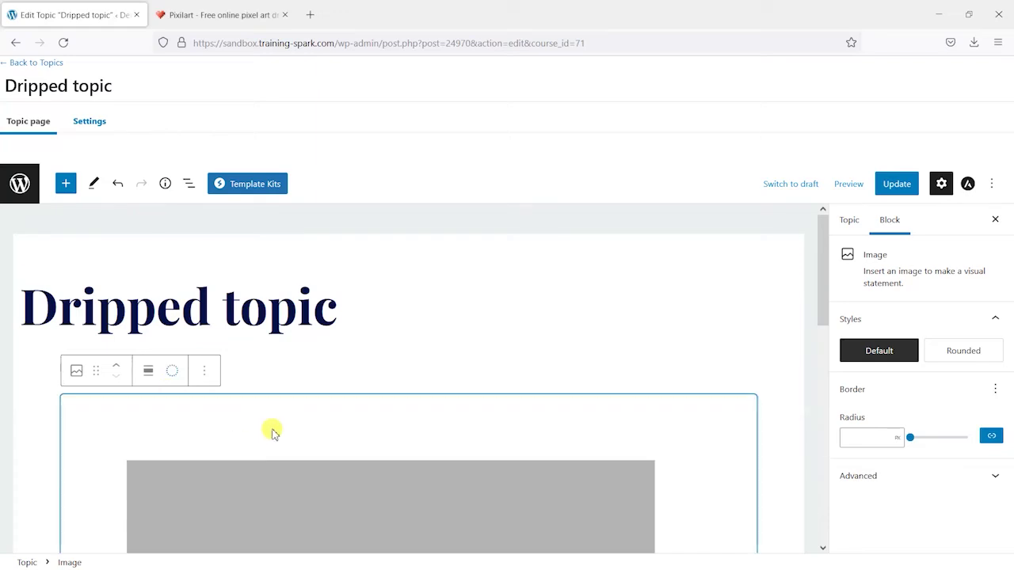
# - Resize the marker image to Medium 300×300 and update the topic
pyautogui.scroll(-5, 663, 385)
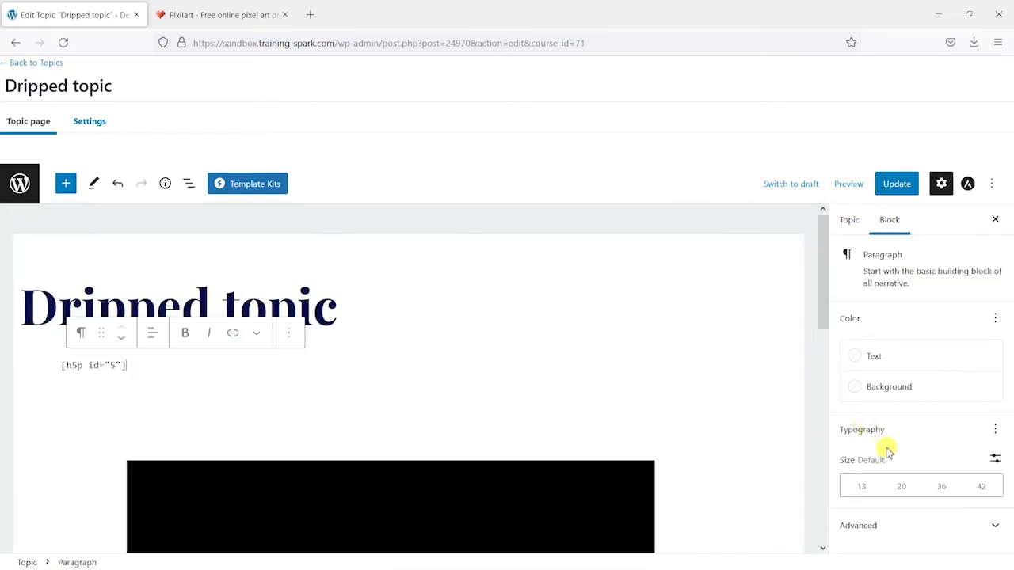
pyautogui.scroll(-5, 911, 408)
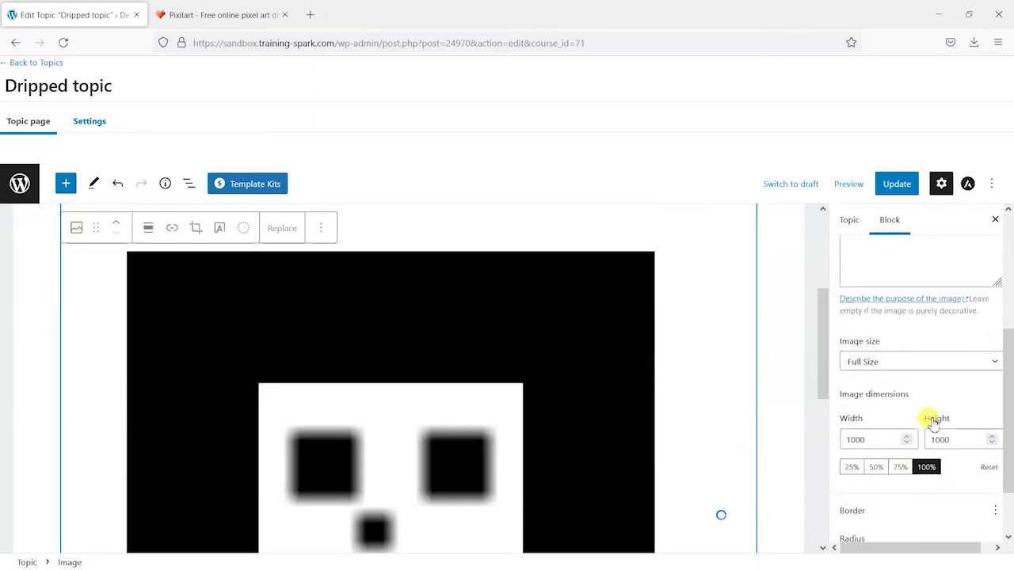
pyautogui.click(871, 291)
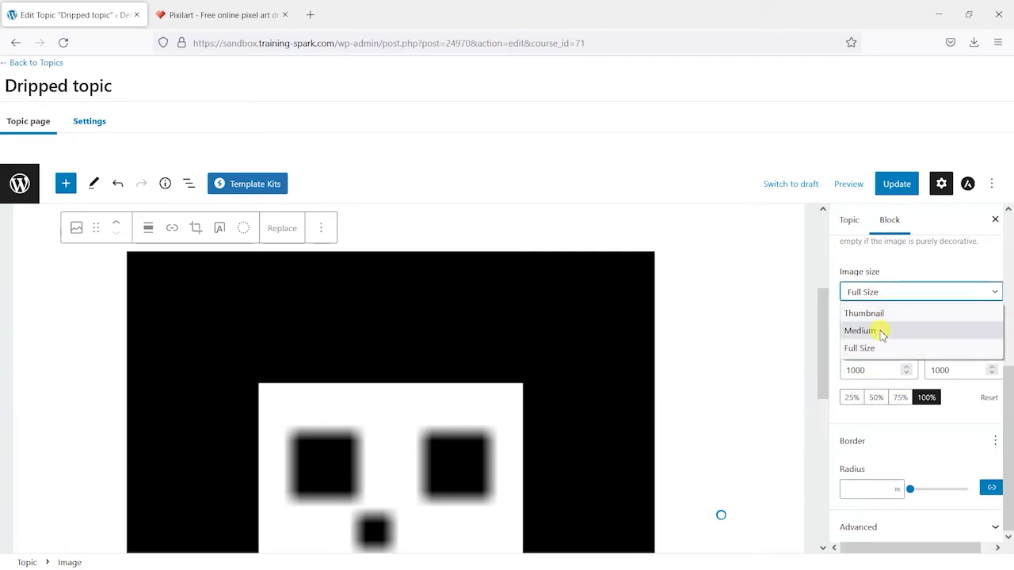
pyautogui.click(876, 332)
pyautogui.scroll(-2, 262, 403)
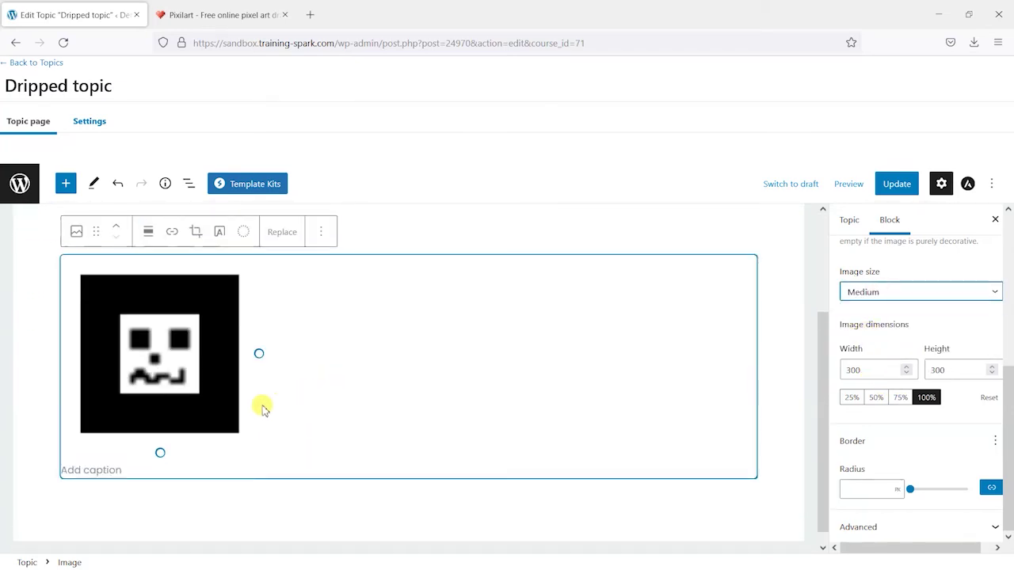
pyautogui.scroll(2, 420, 247)
pyautogui.click(451, 312)
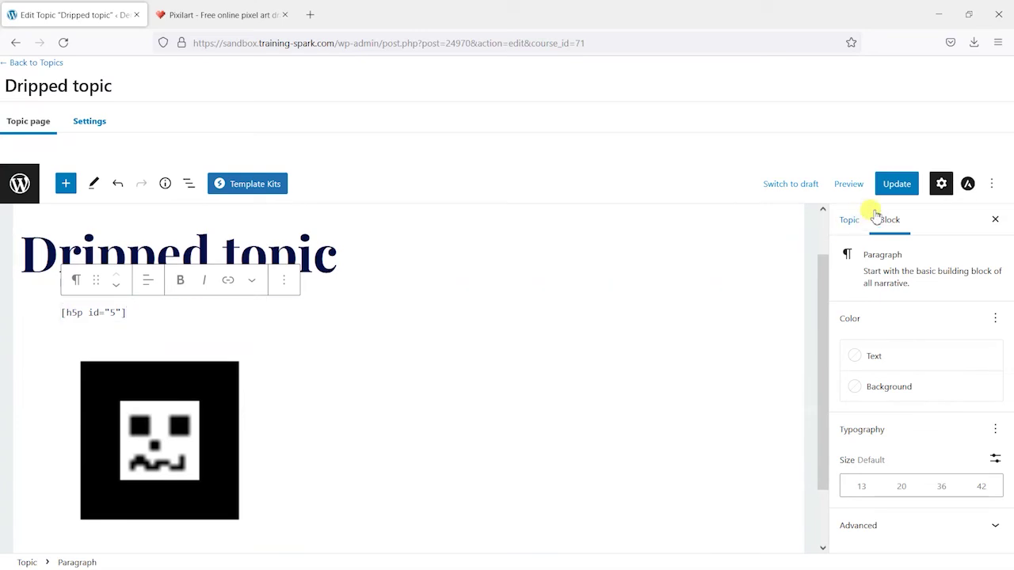
pyautogui.click(897, 184)
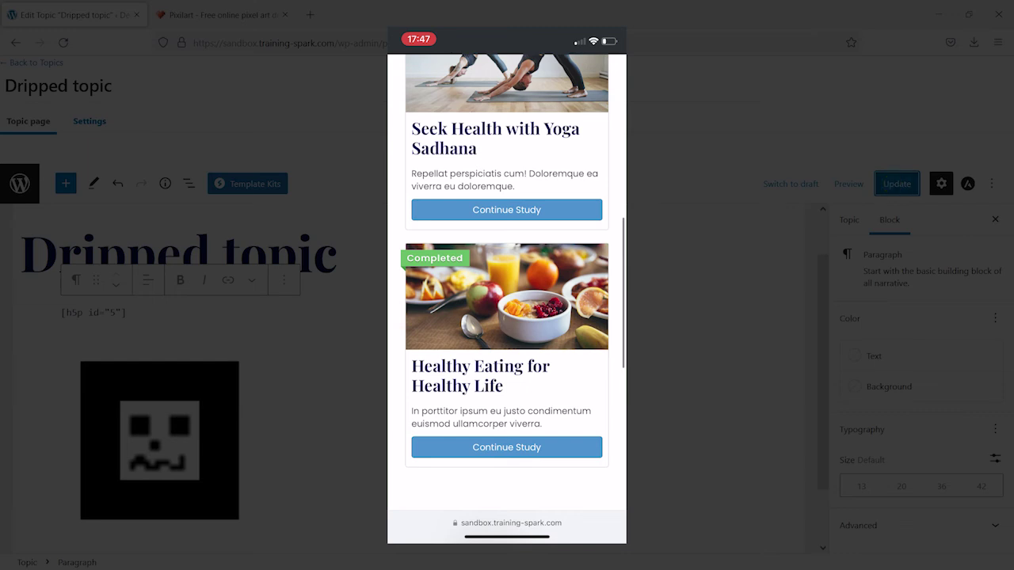
# - Leave the editor for the public site's courses listing page
pyautogui.click(43, 65)
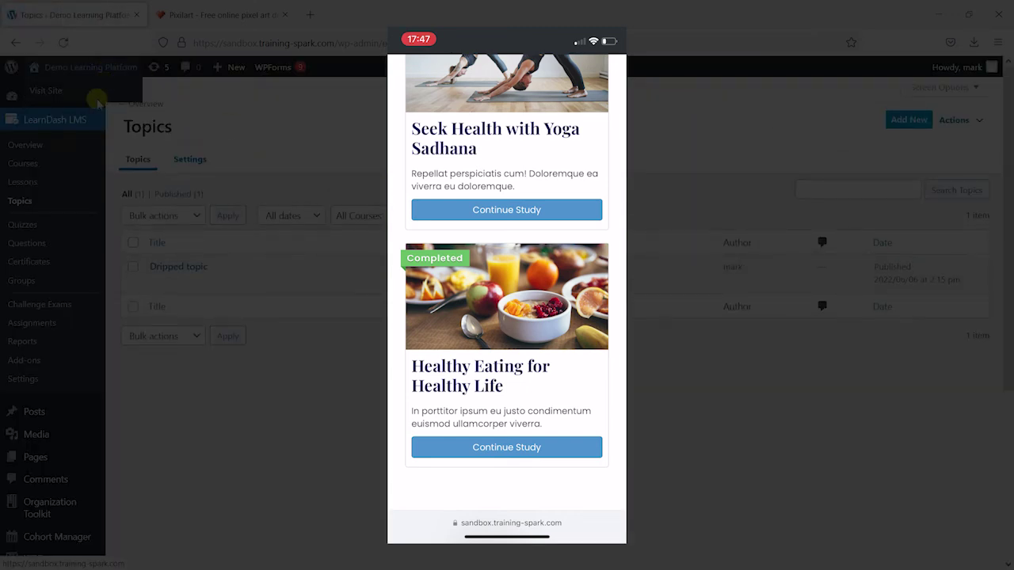
pyautogui.click(79, 90)
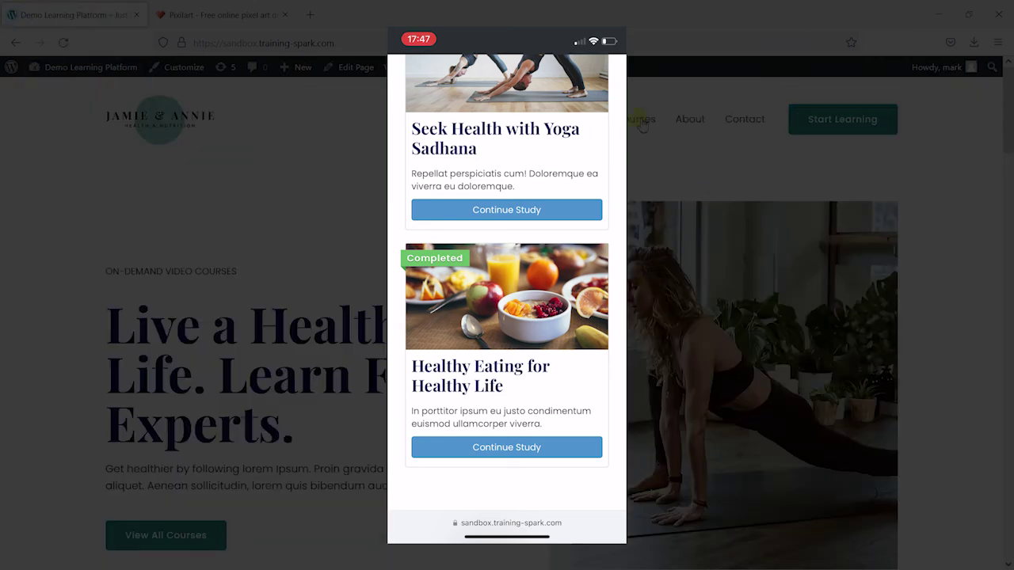
pyautogui.click(642, 121)
pyautogui.scroll(-3, 765, 466)
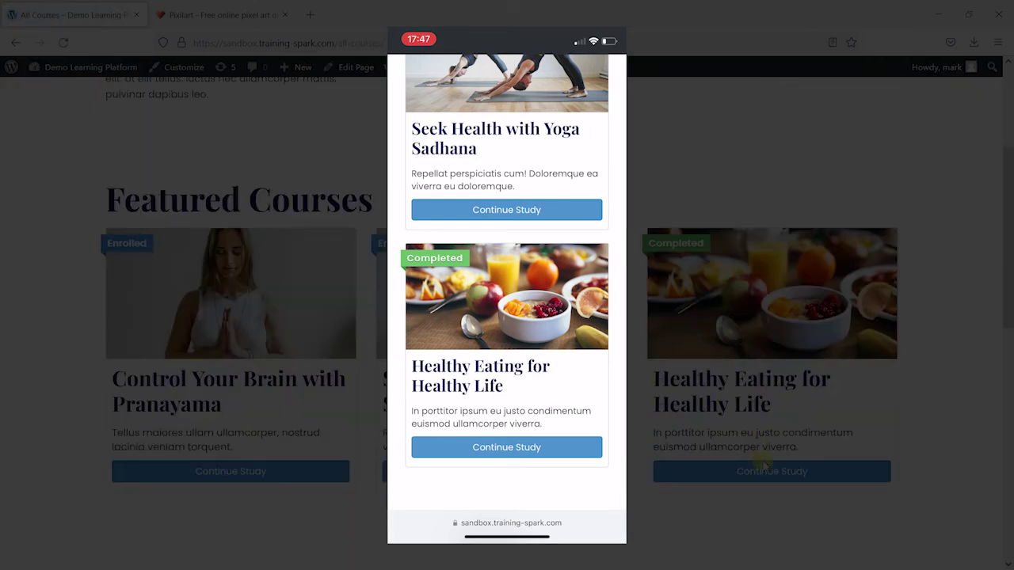
# - Open the Dripped topic via Healthy Eating for Healthy Life and the Ketogenic Diet lesson
pyautogui.click(770, 473)
pyautogui.scroll(-5, 770, 473)
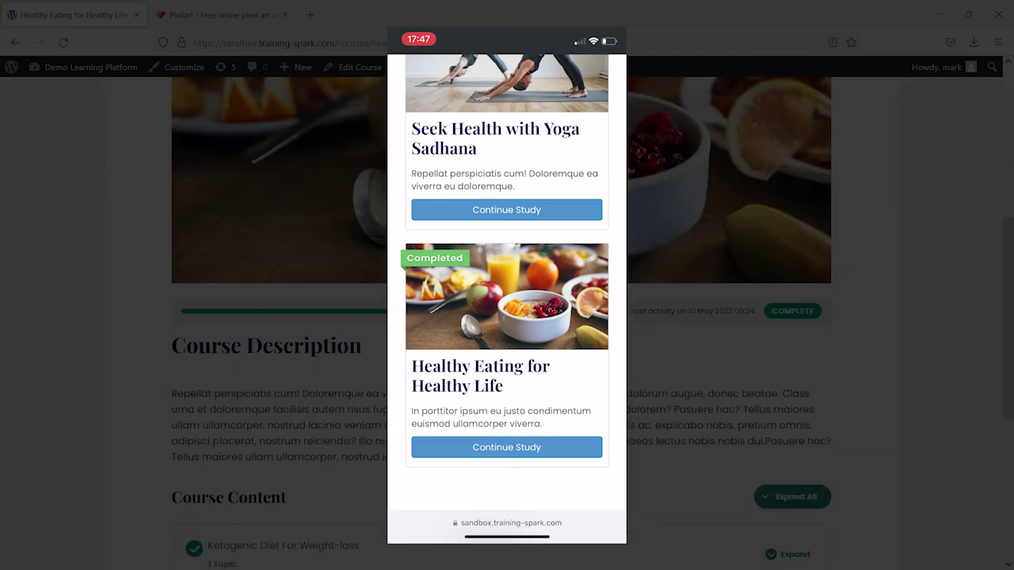
pyautogui.scroll(-2, 253, 436)
pyautogui.click(299, 416)
pyautogui.scroll(-8, 305, 396)
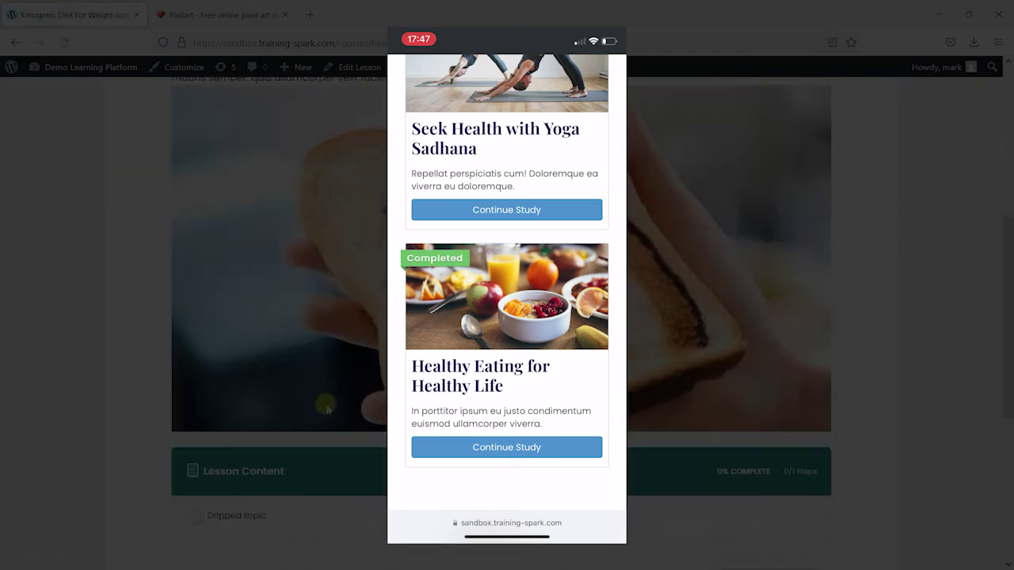
pyautogui.click(259, 307)
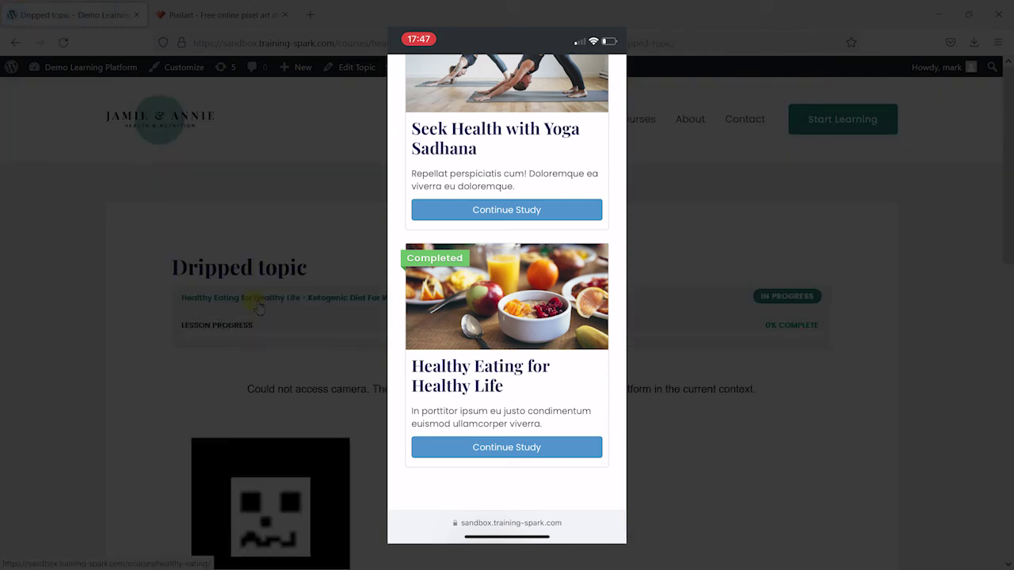
pyautogui.scroll(1, 507, 317)
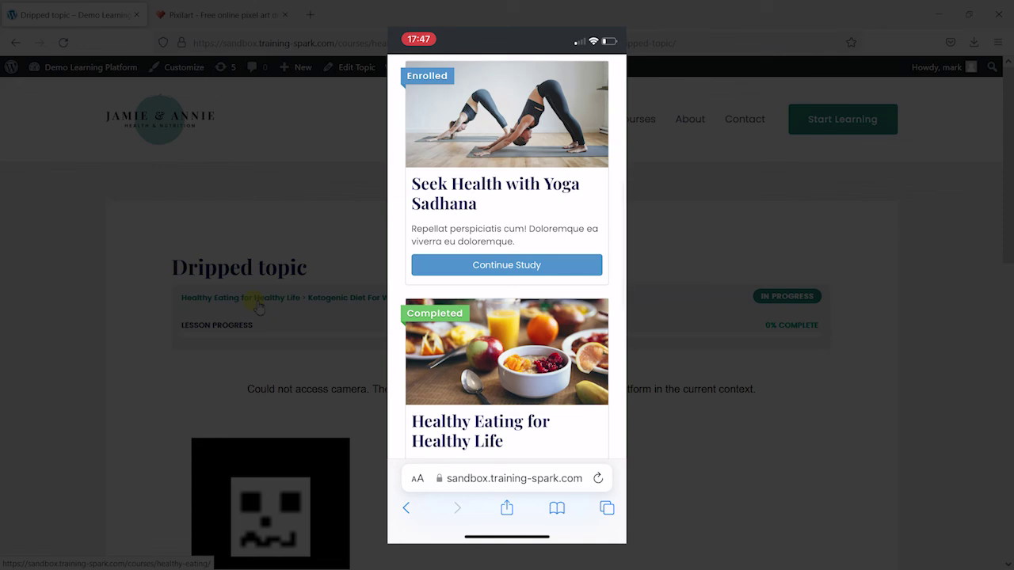
pyautogui.scroll(-1, 507, 317)
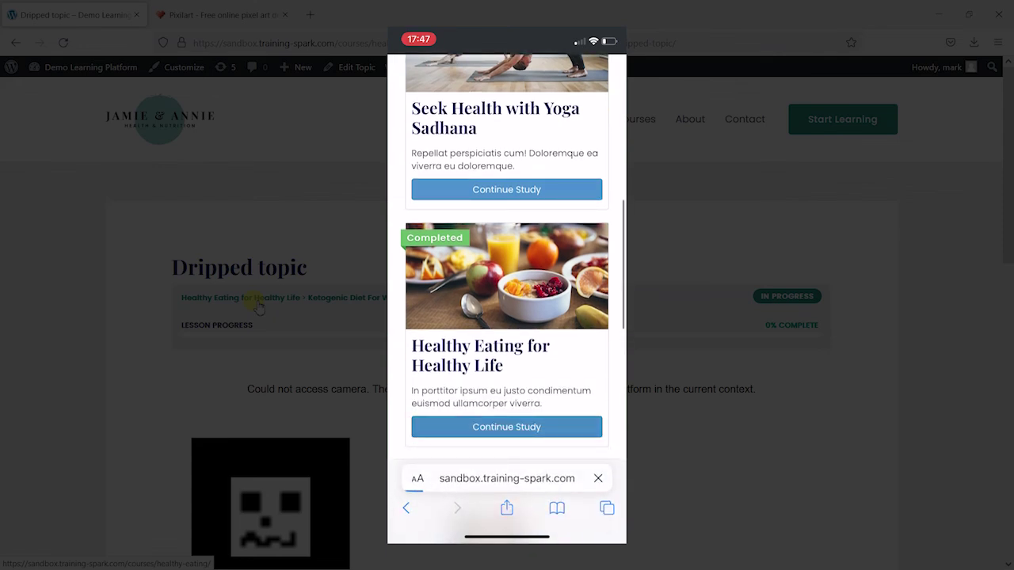
pyautogui.scroll(-5, 507, 317)
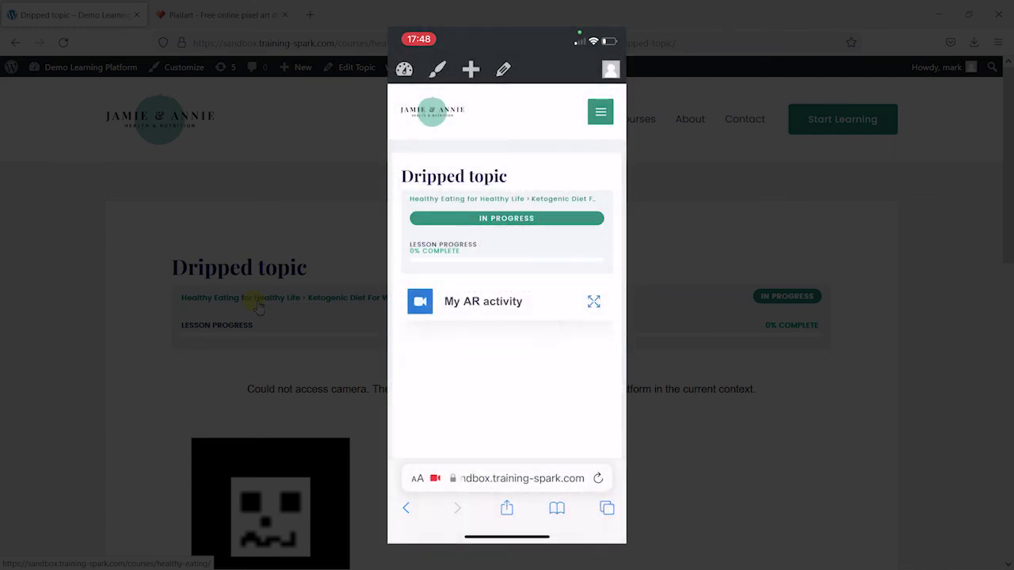
# - Scroll the Dripped topic page down to the My AR activity's live camera view
pyautogui.scroll(-3, 659, 181)
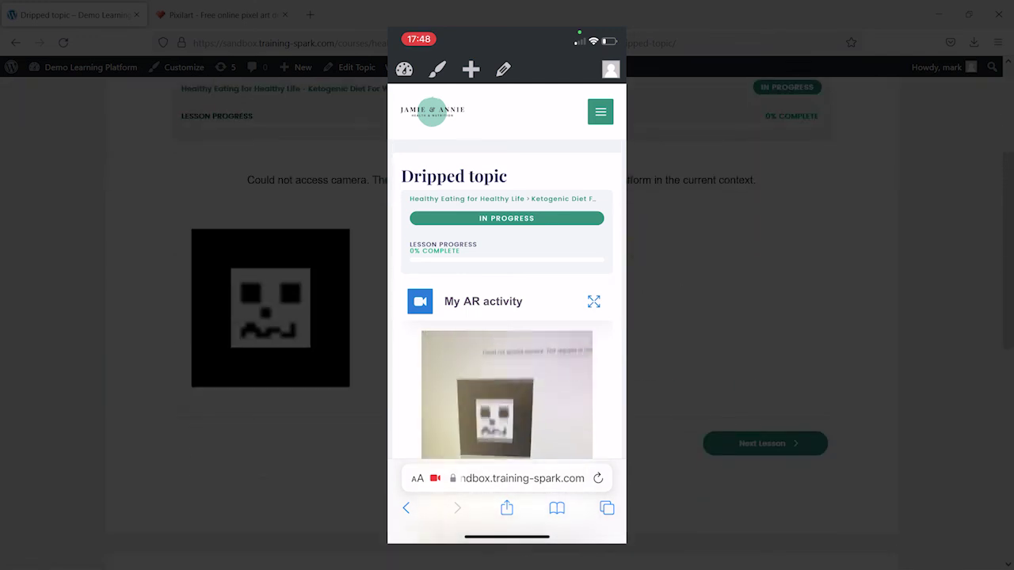